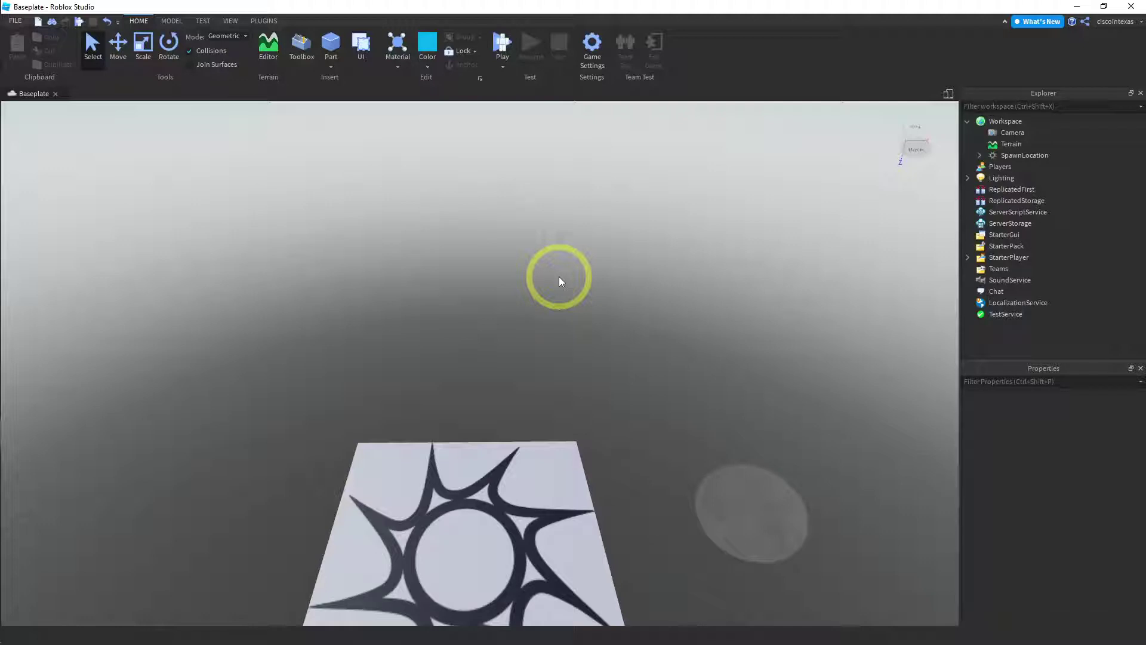
Insert a cylinder part and drag it along the blue axis toward the spawn pad
right_click_drag(527, 331, 518, 352)
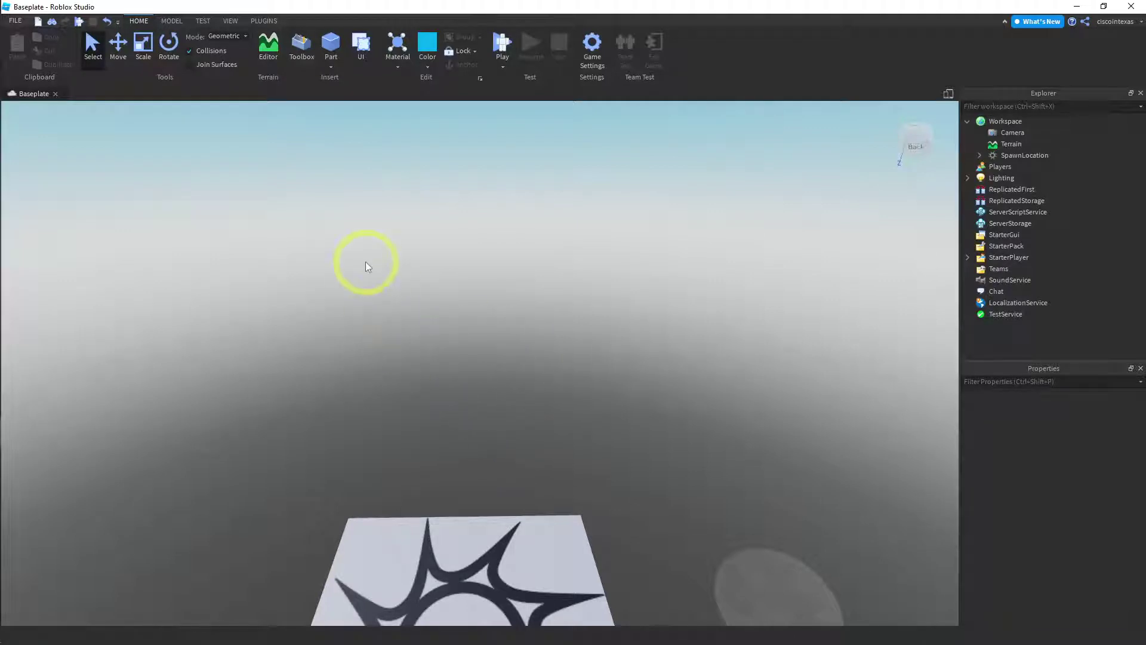
left_click(330, 66)
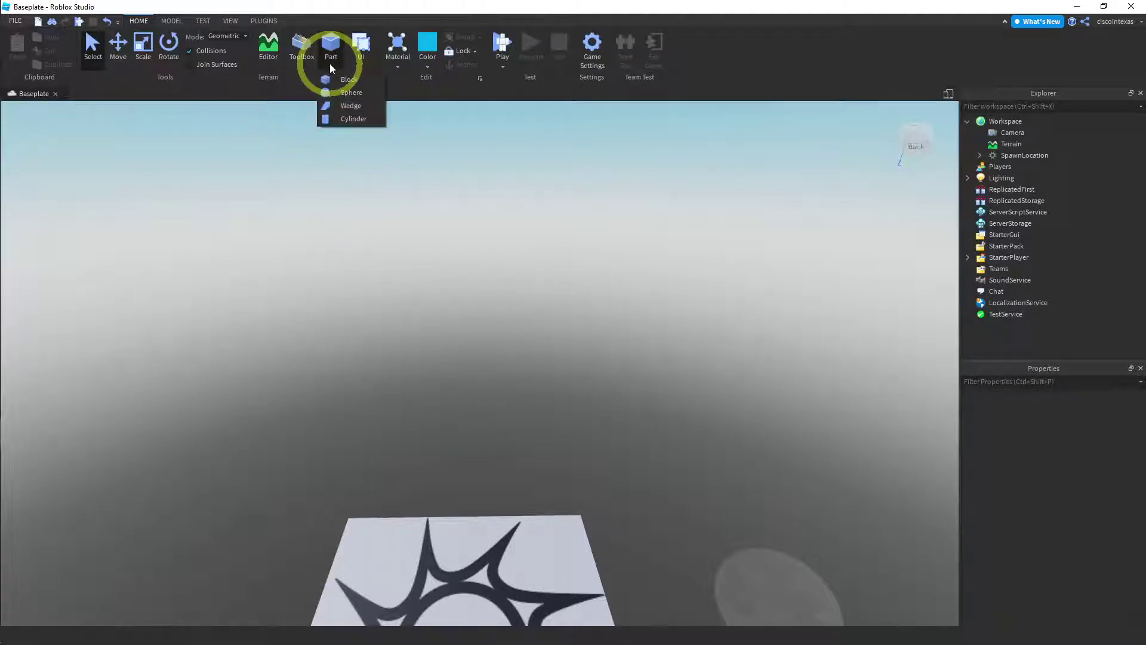
left_click(358, 121)
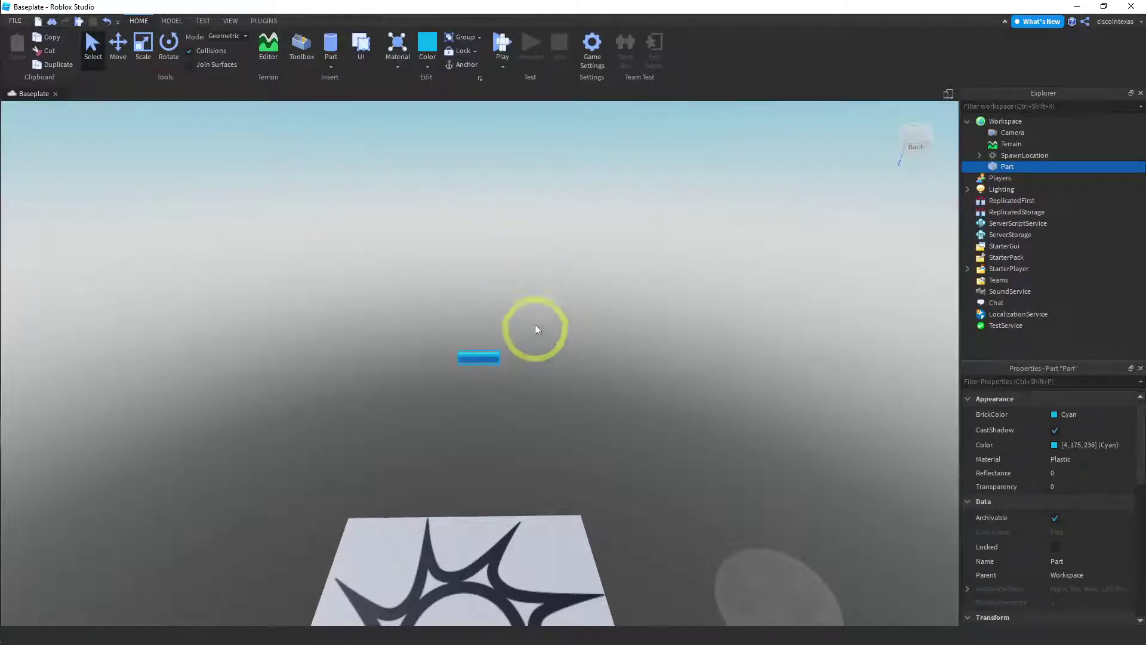
left_click(118, 55)
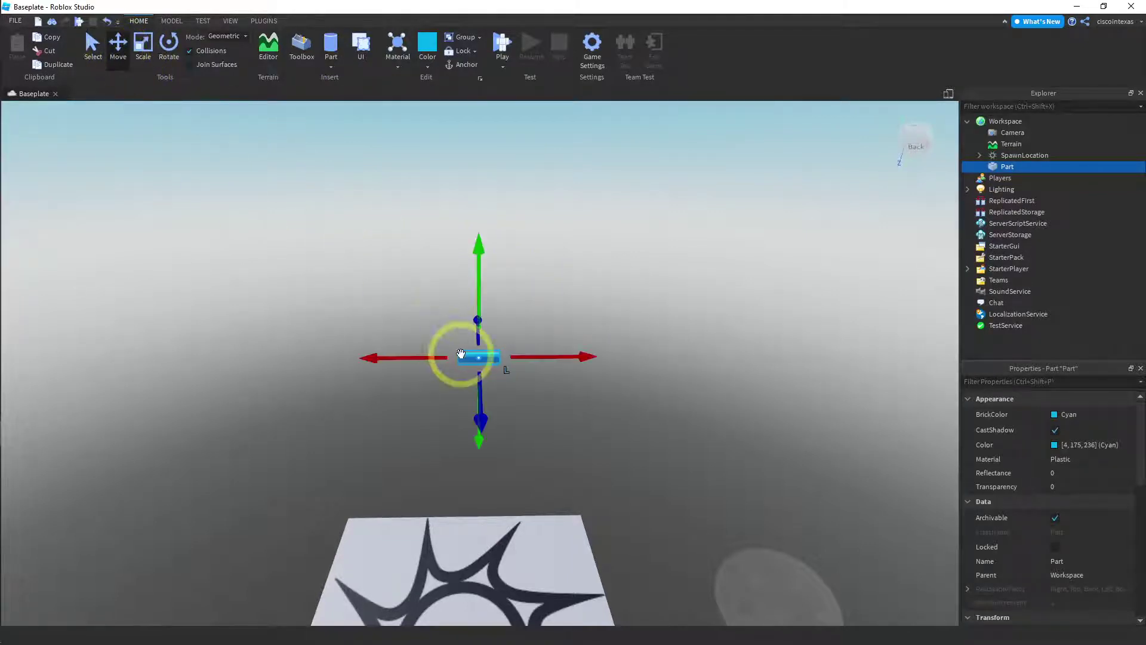
left_click_drag(484, 425, 476, 499)
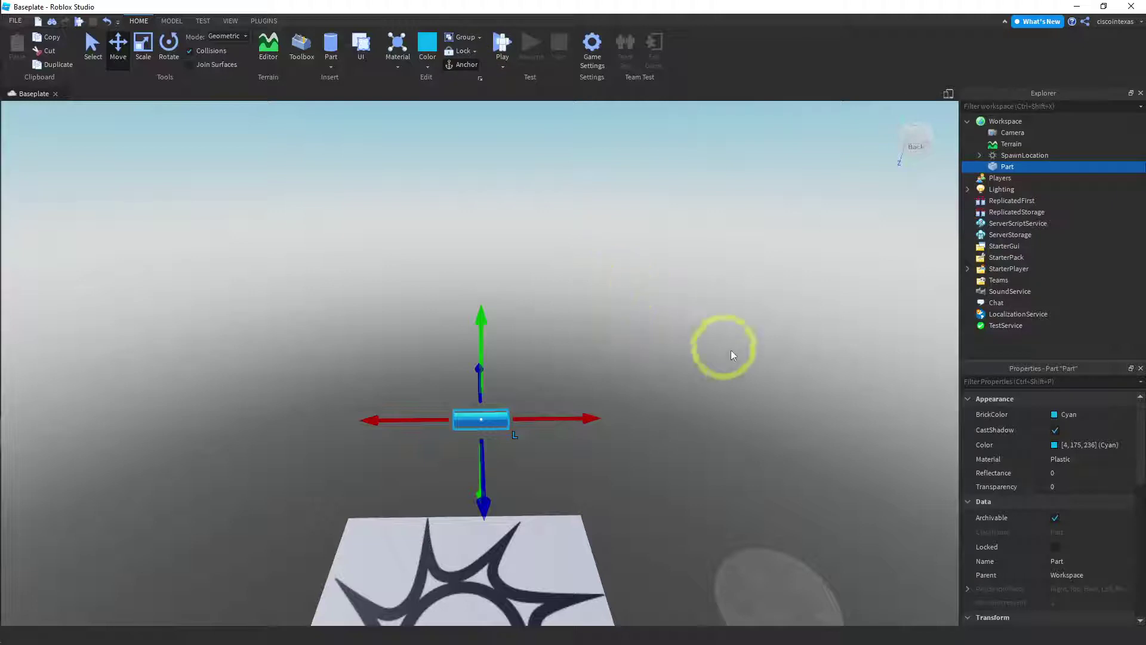
Set the cylinder's Size to 8, 2, 2 in Properties and drag it left to X = -1
scroll(1078, 511, "down", 5)
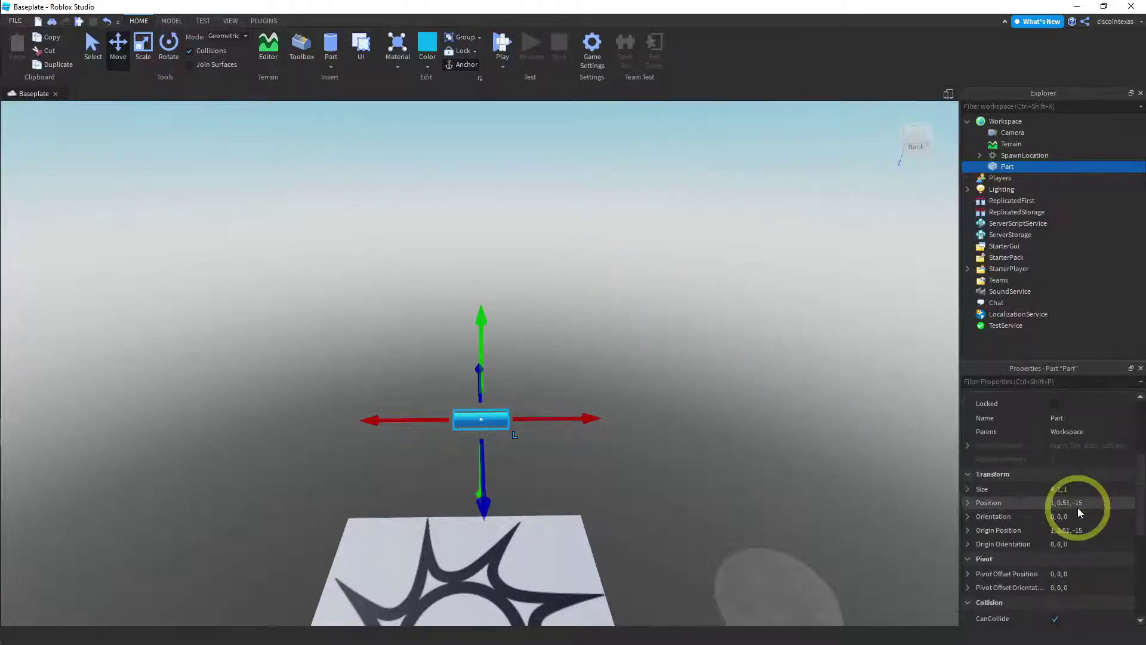
left_click(968, 489)
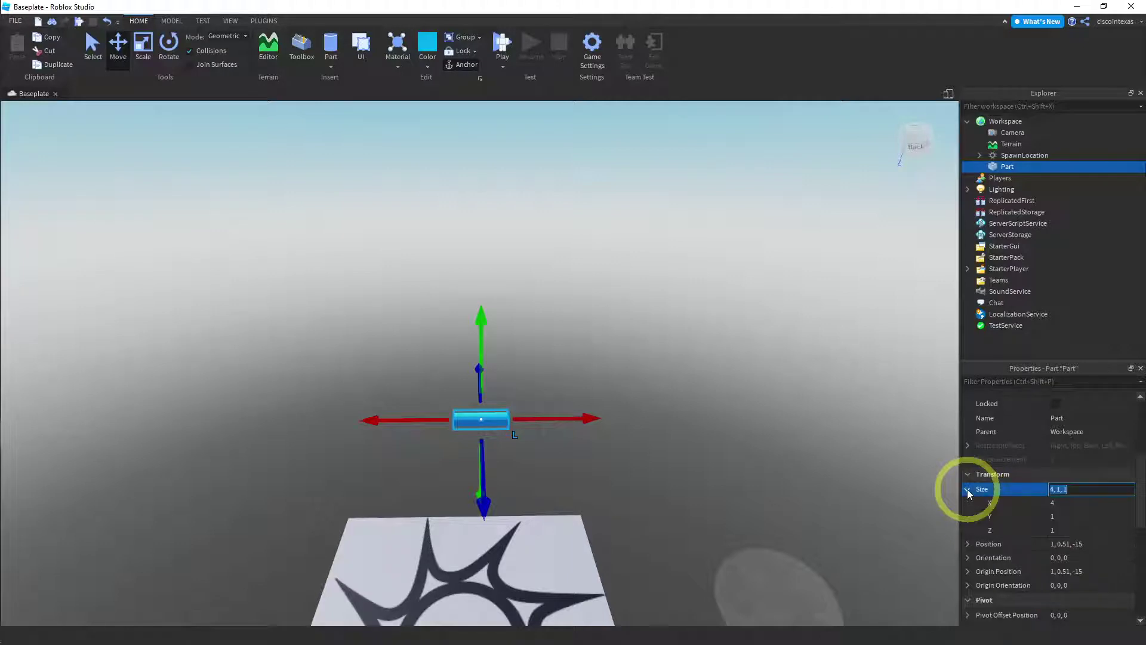
left_click(1063, 504)
type("8")
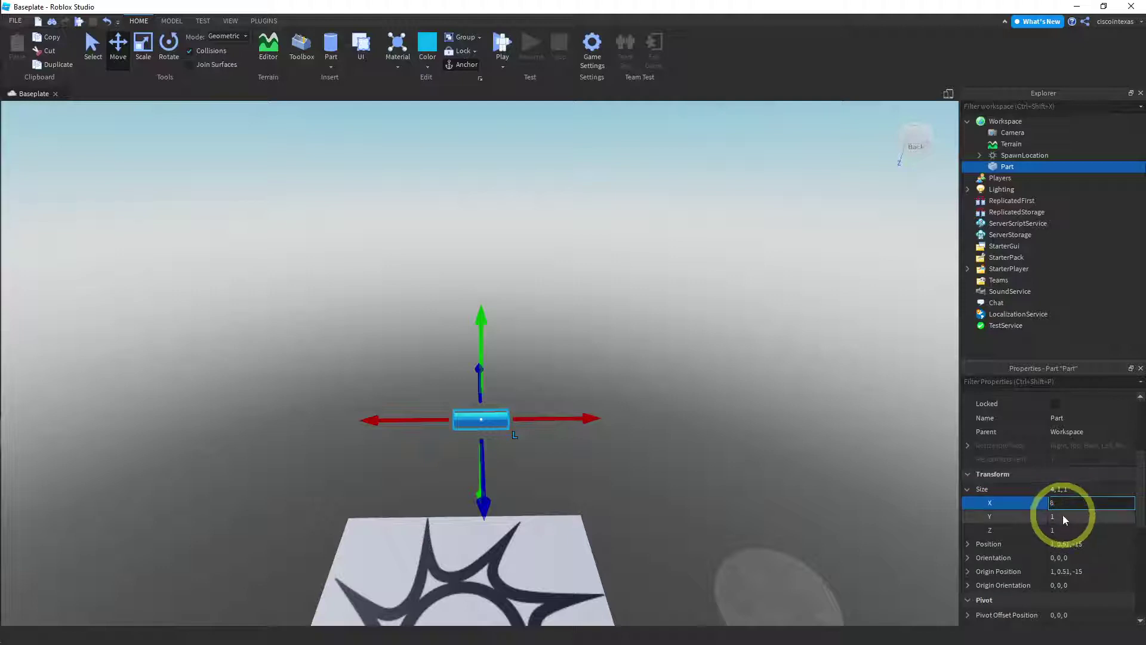
left_click(1063, 515)
type("2")
left_click(1065, 530)
type("2")
key("Return")
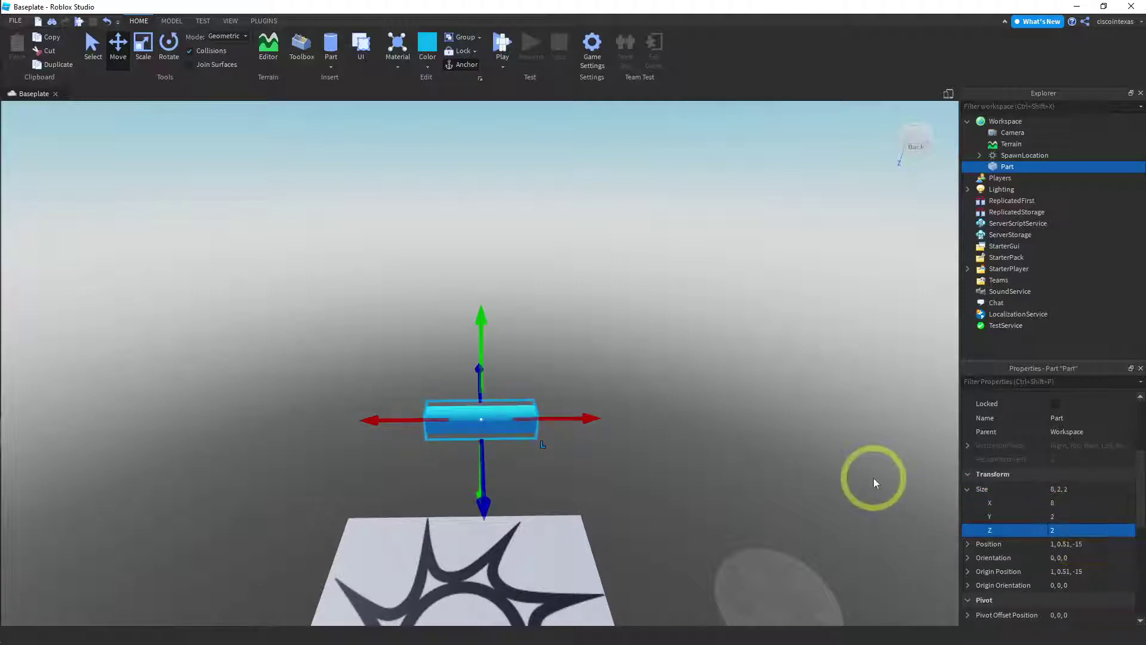
left_click_drag(594, 418, 565, 419)
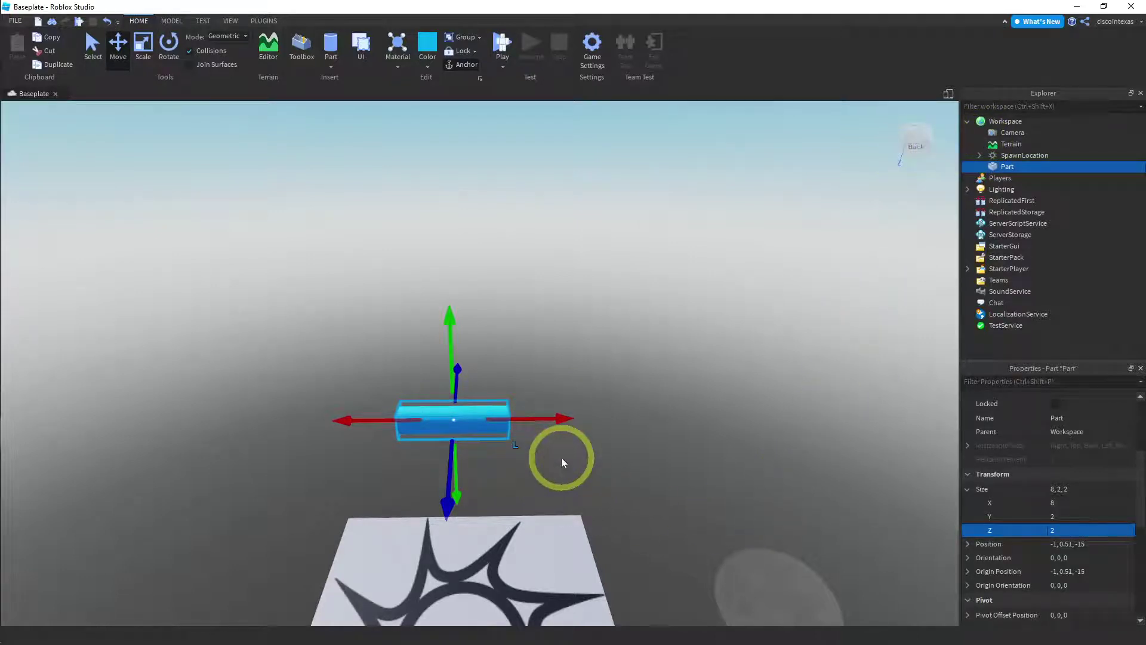
Reselect the cyan rod and uncheck Collisions in the Tools group
left_click(560, 362)
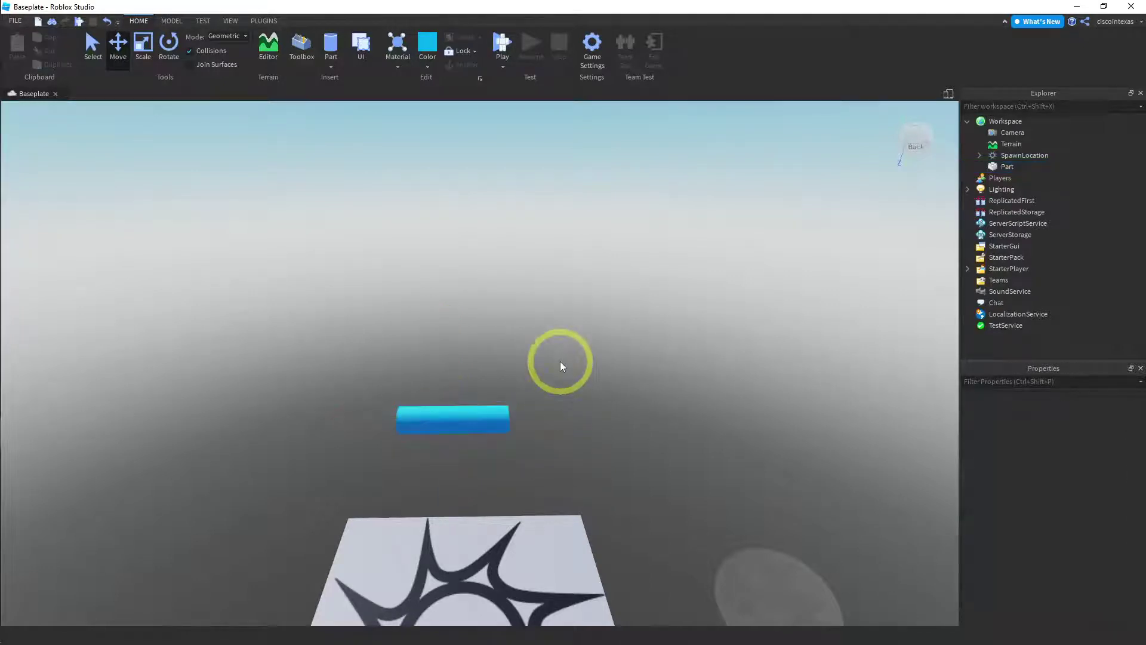
left_click(450, 413)
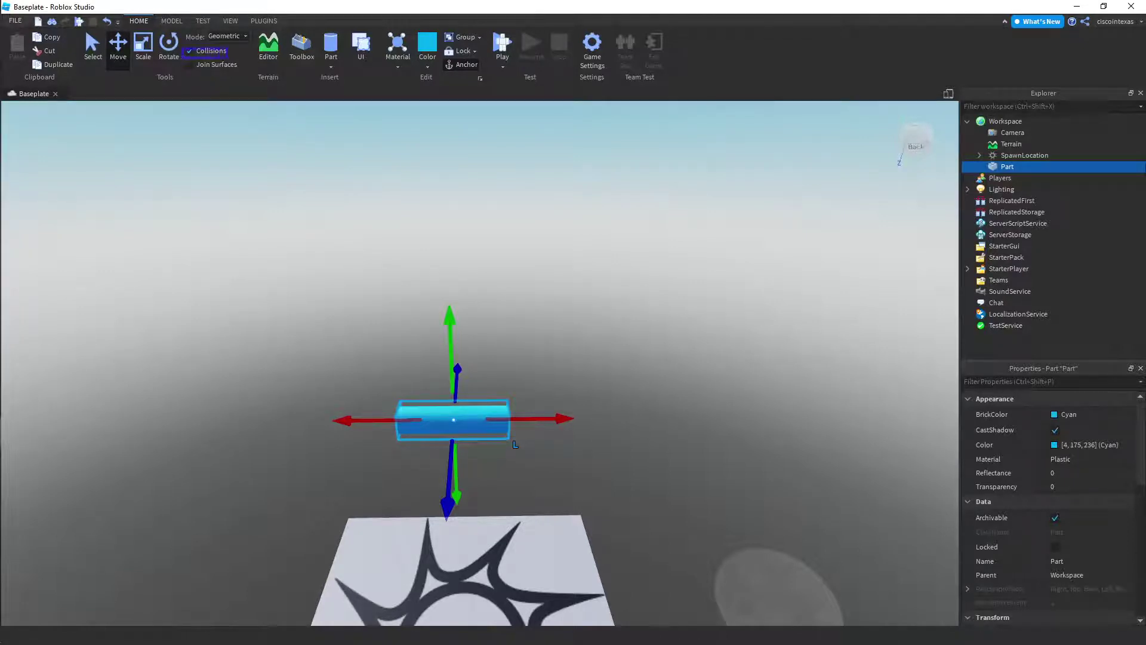
left_click(210, 52)
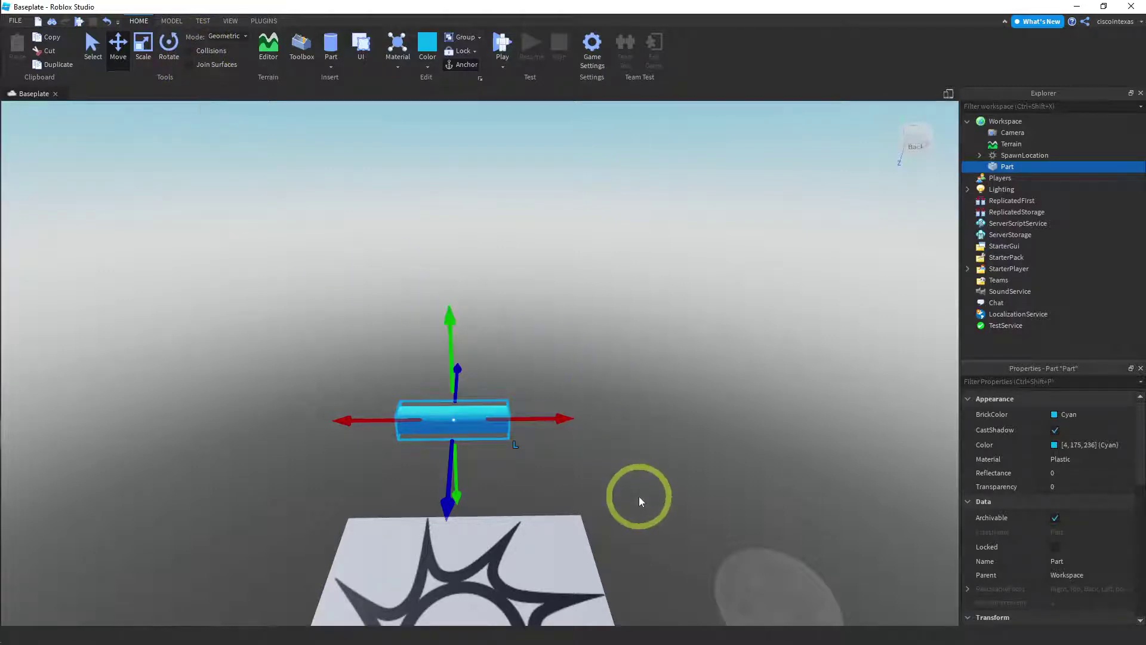
Re-enable Collisions, then duplicate the rod and undo that duplicate
right_click_drag(639, 496, 496, 473)
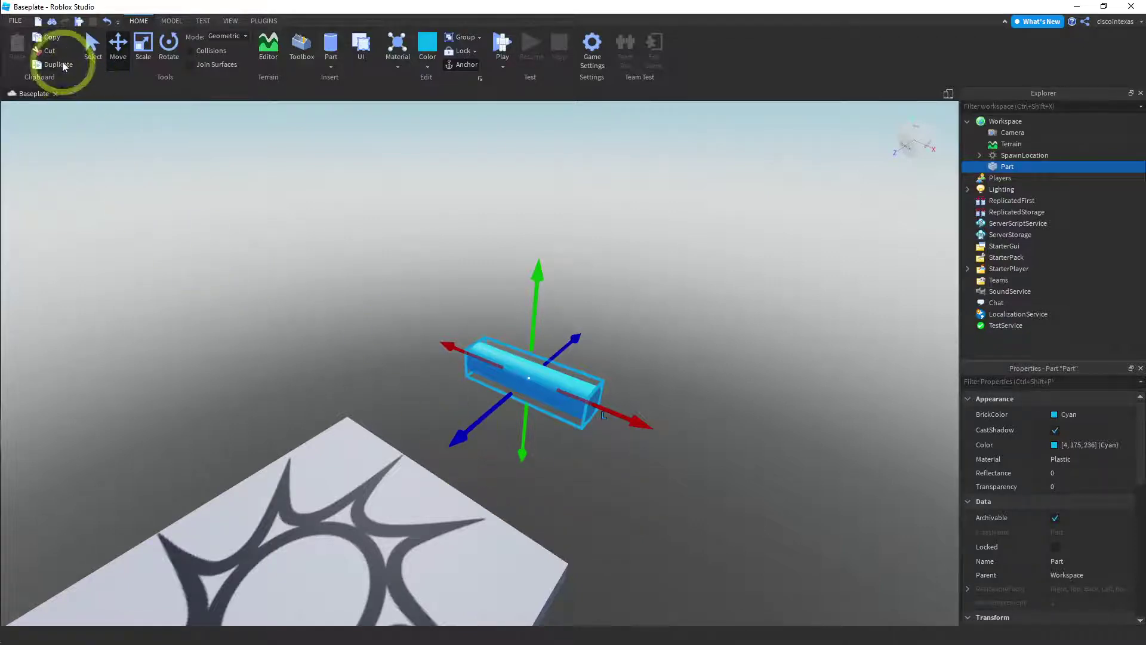
left_click(195, 51)
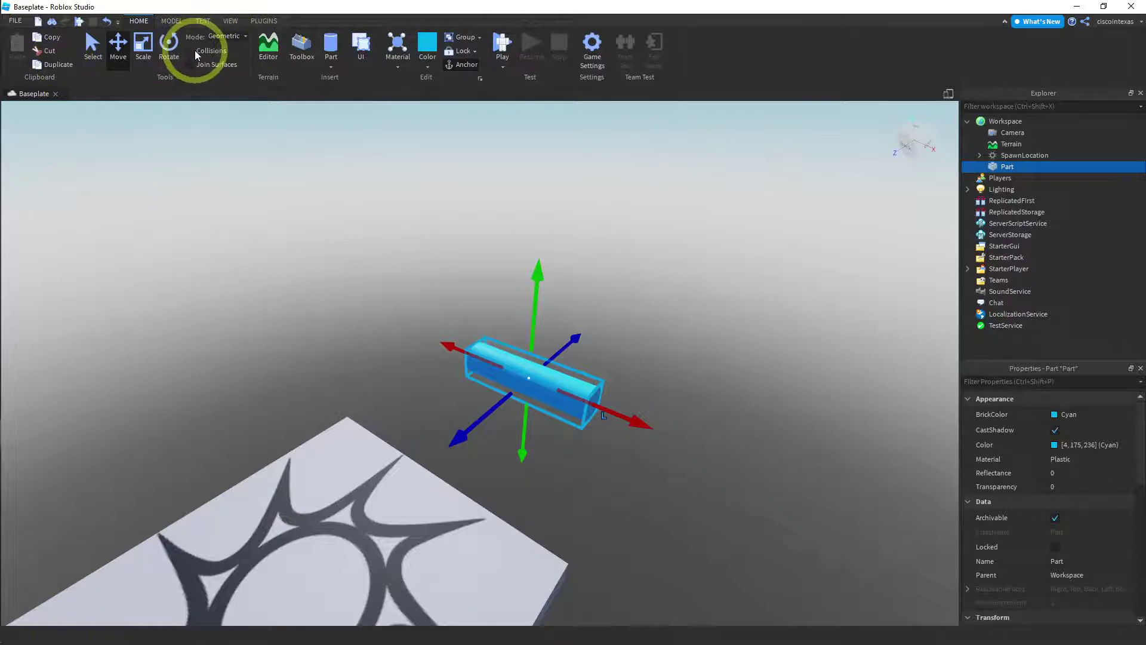
left_click(57, 63)
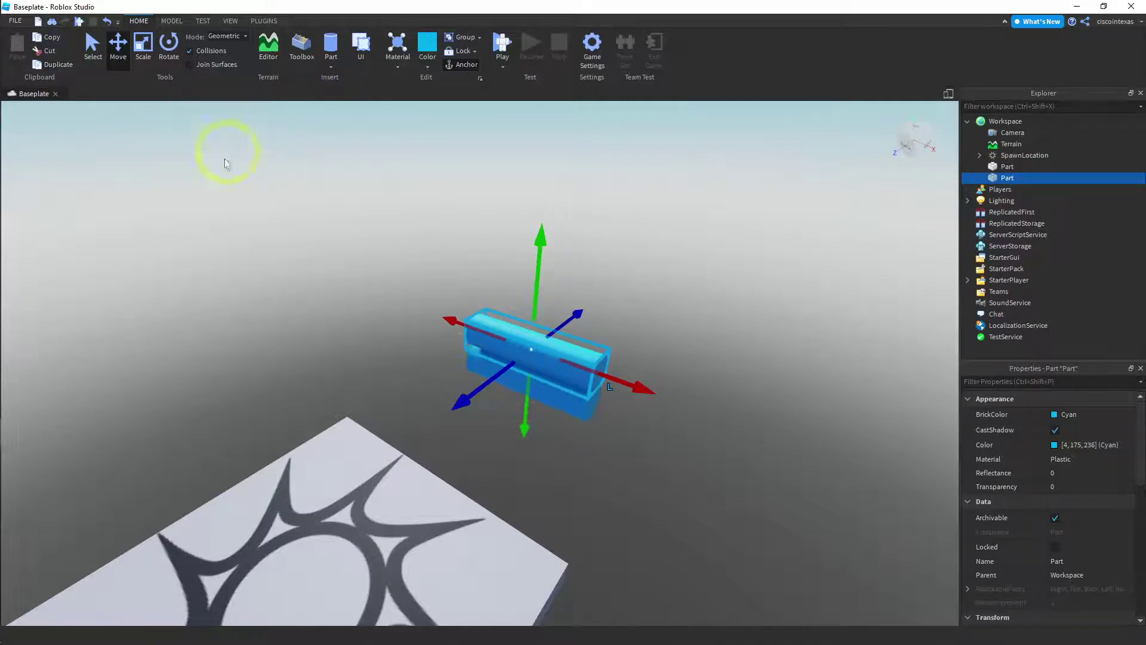
key("ctrl+z")
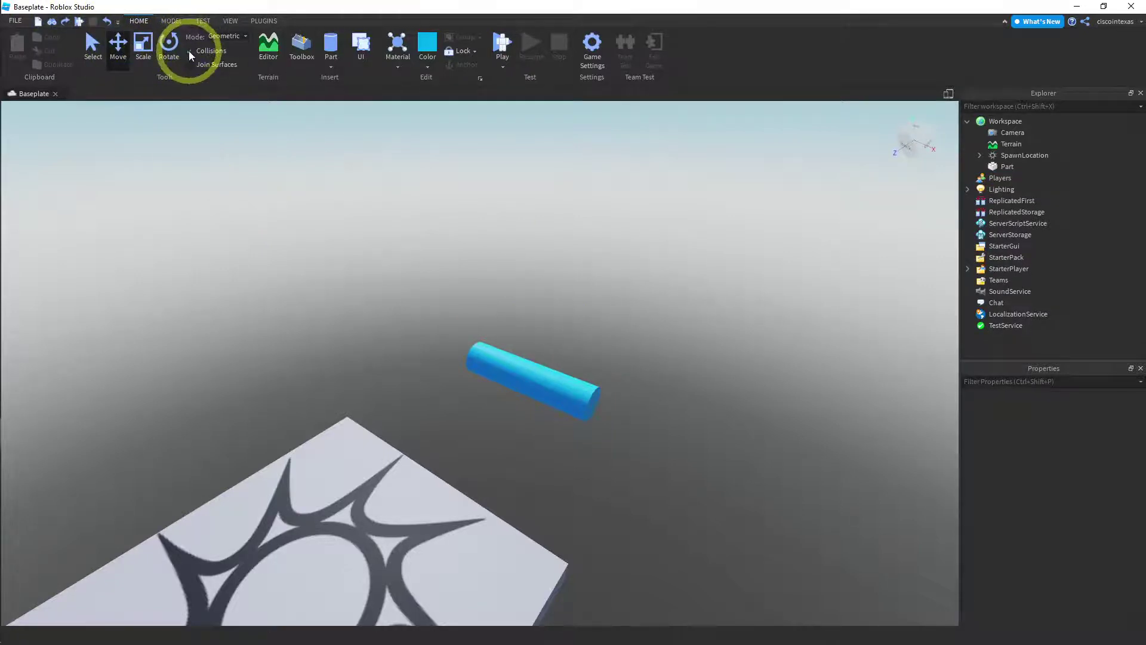
Duplicate the cyan rod and drag the copy down along Y to overlap the original
left_click(574, 385)
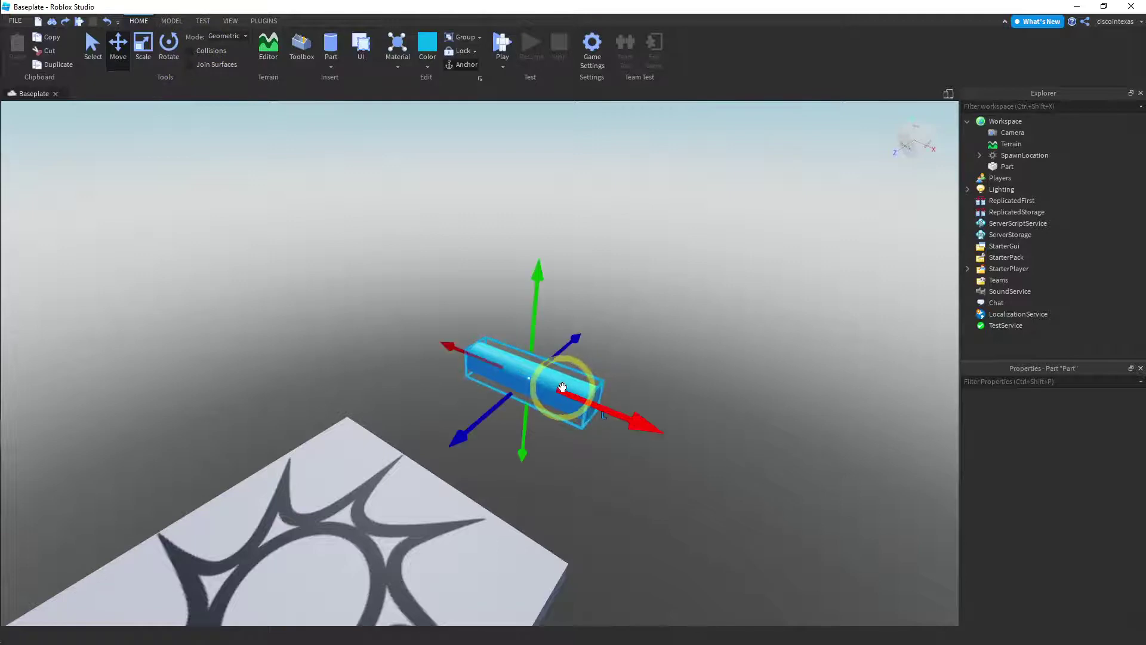
left_click(59, 65)
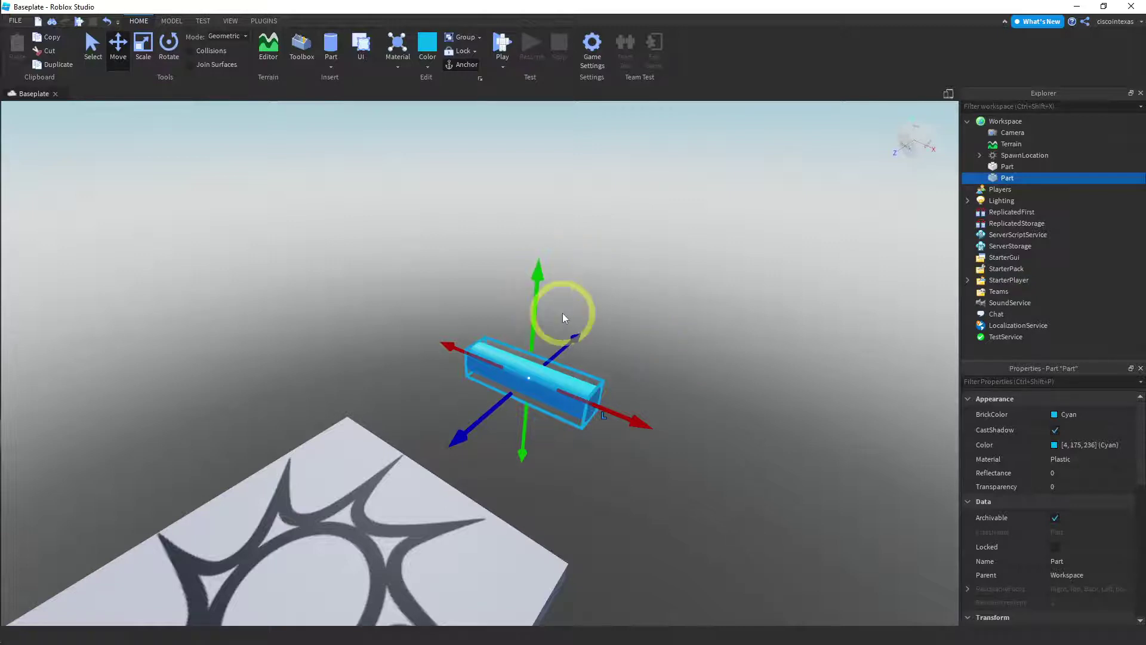
scroll(562, 313, "up", 5)
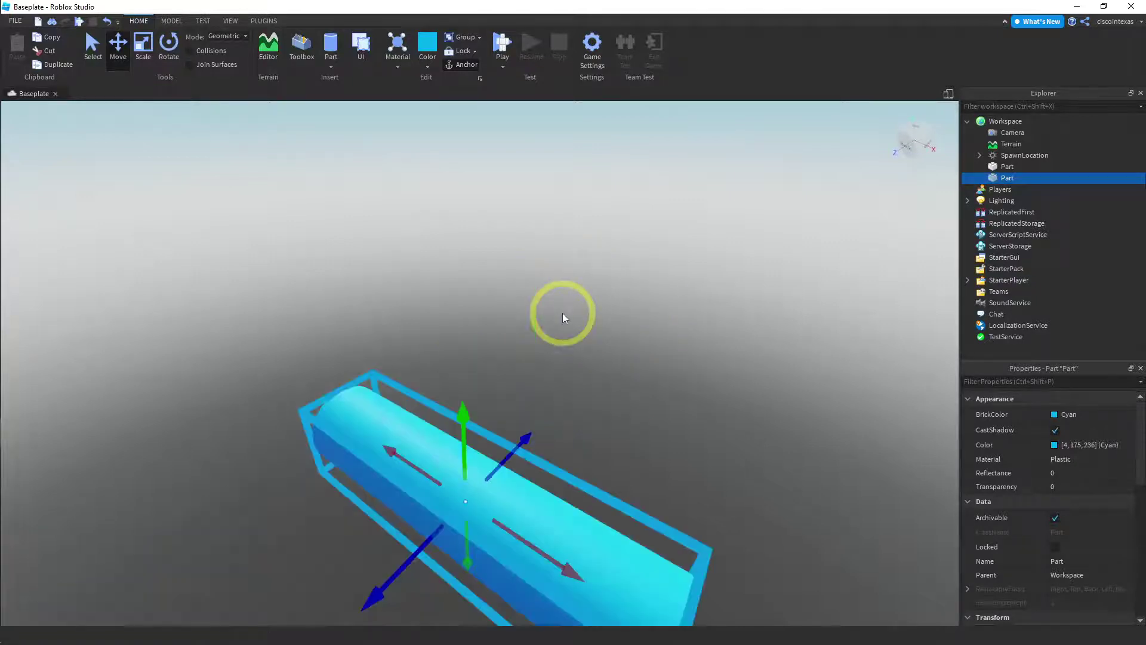
left_click(638, 369)
right_click_drag(638, 370, 638, 369)
left_click(544, 396)
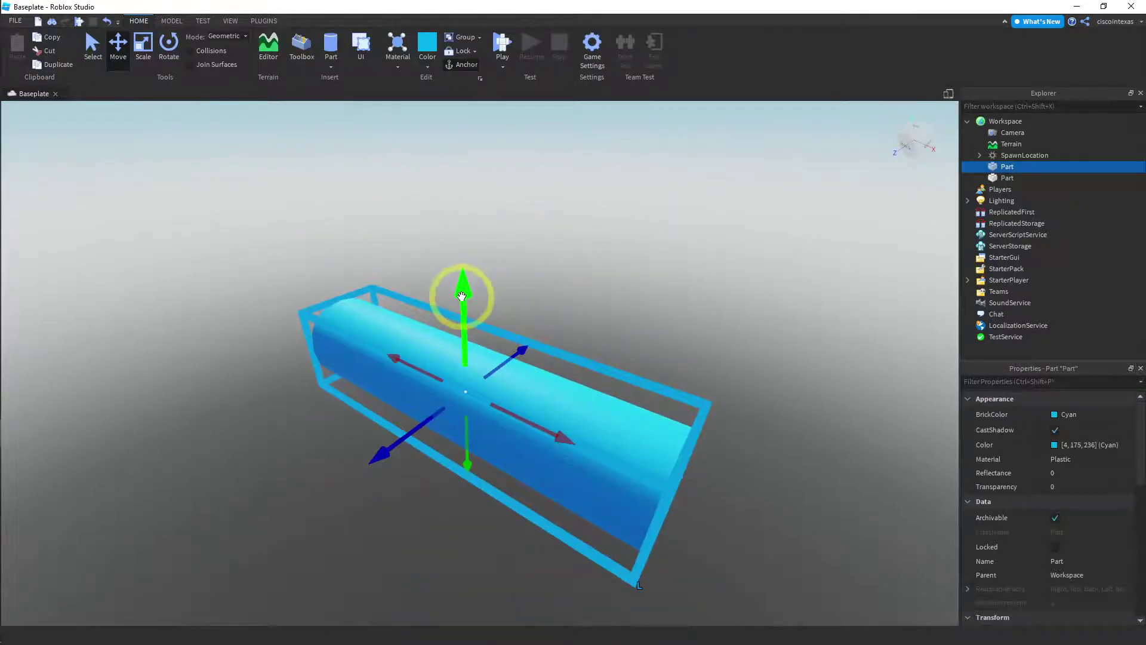
left_click_drag(464, 299, 457, 200)
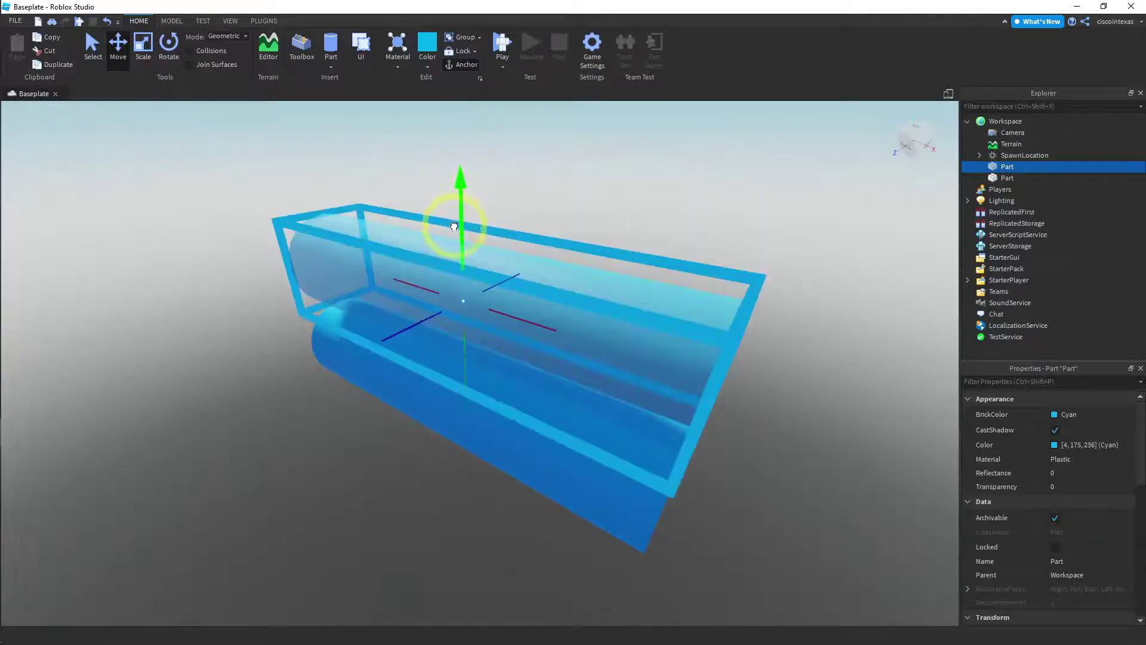
left_click_drag(454, 228, 461, 275)
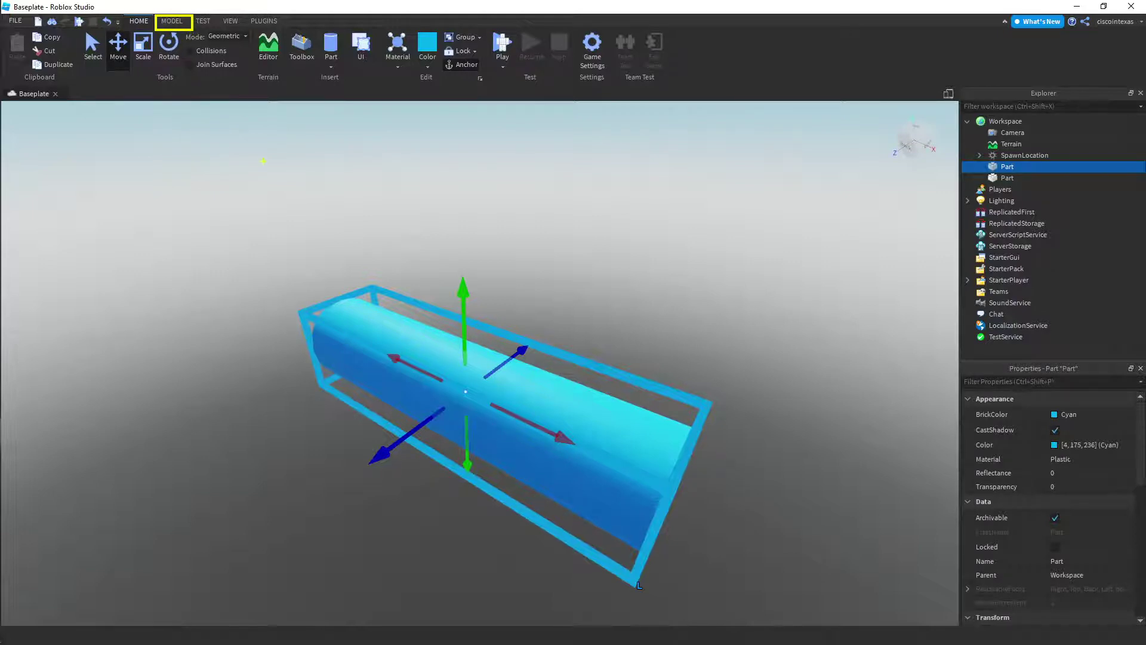
Disable Move grid snapping on the Model tab and nudge the copy vertically into alignment
left_click(160, 21)
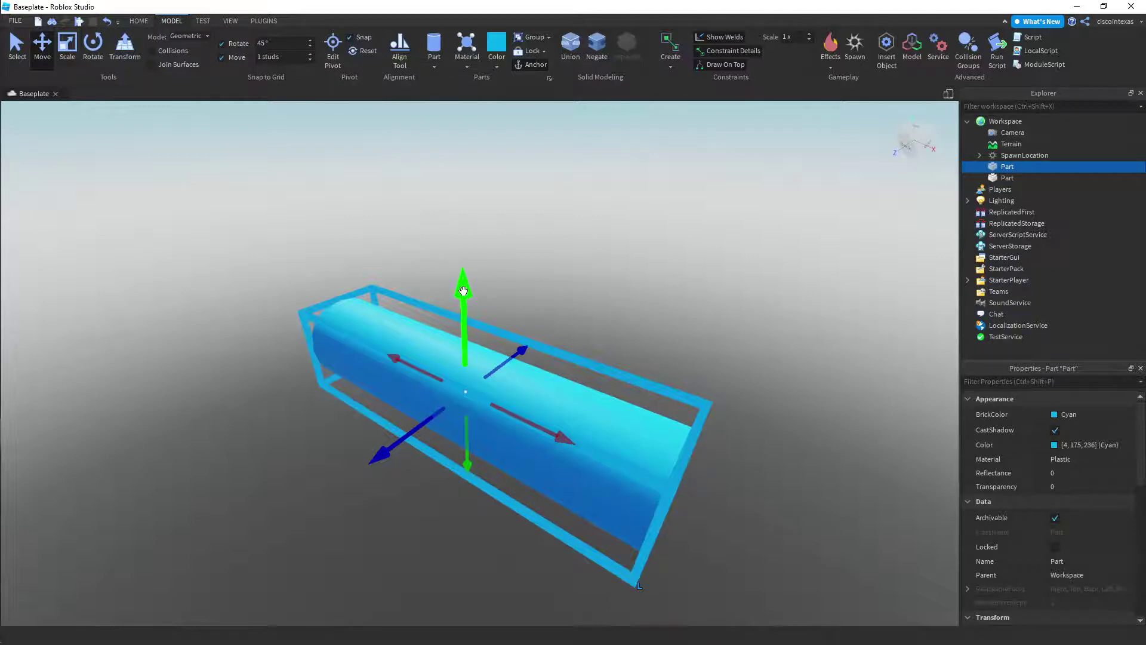
mouse_move(463, 291)
left_mouse_down()
mouse_move(470, 195)
mouse_move(465, 279)
left_mouse_up()
left_click(222, 58)
left_click_drag(461, 286, 464, 257)
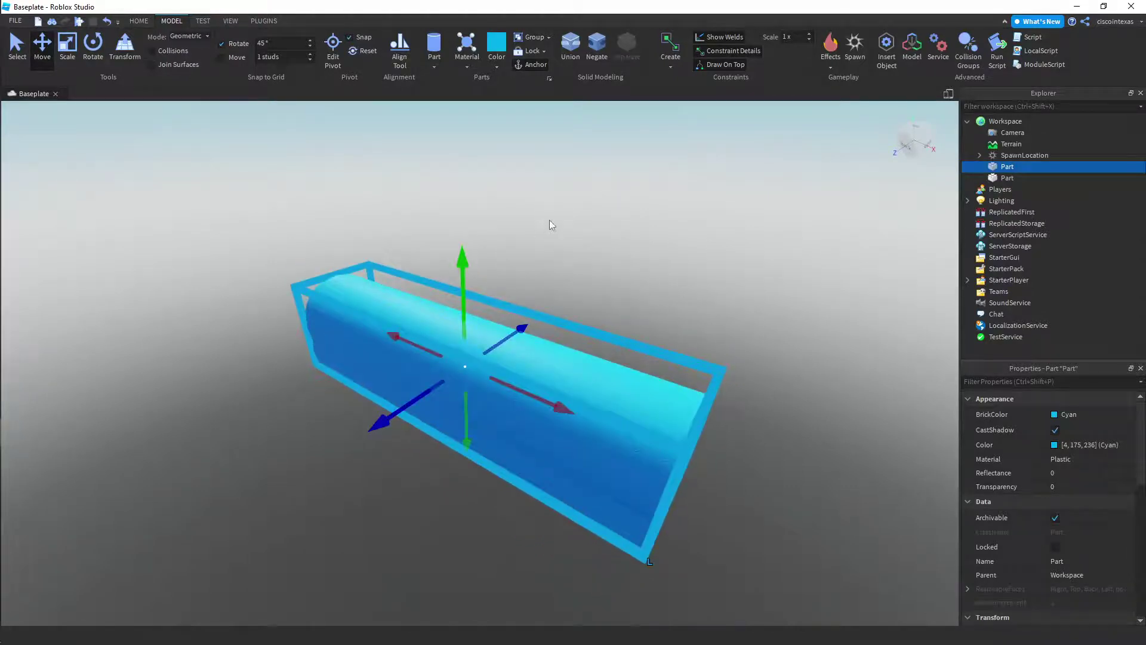
key("ctrl+z")
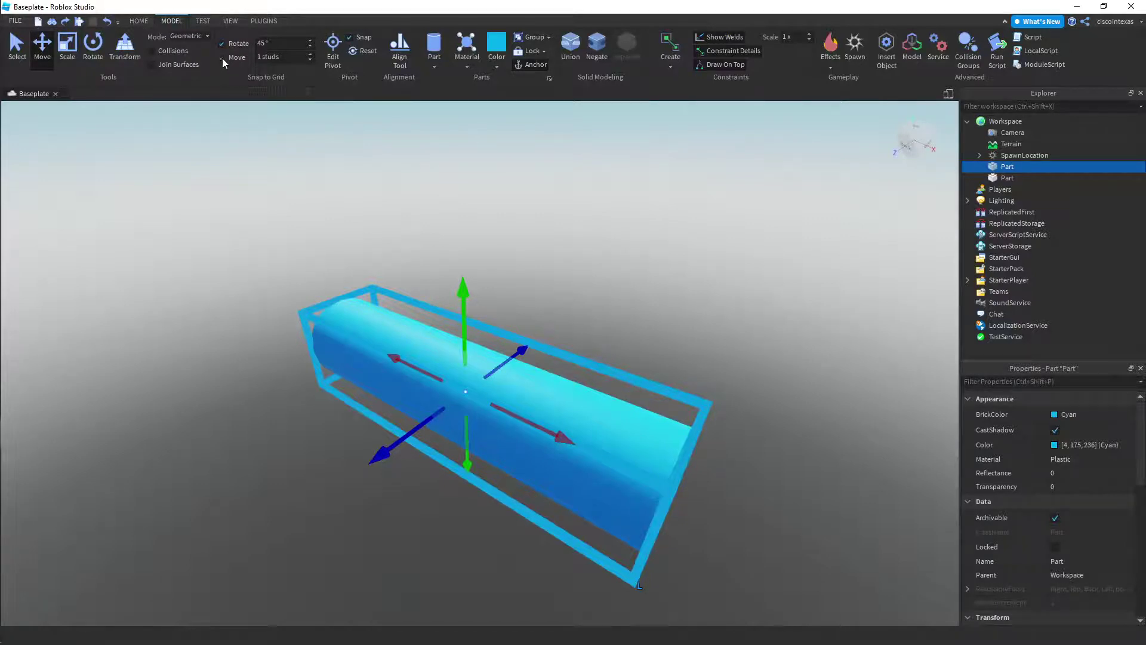
mouse_move(463, 287)
left_mouse_down()
mouse_move(463, 197)
mouse_move(458, 276)
left_mouse_up()
Rotate the copy around its Y axis so it crosses the original rod in an X
left_click(90, 54)
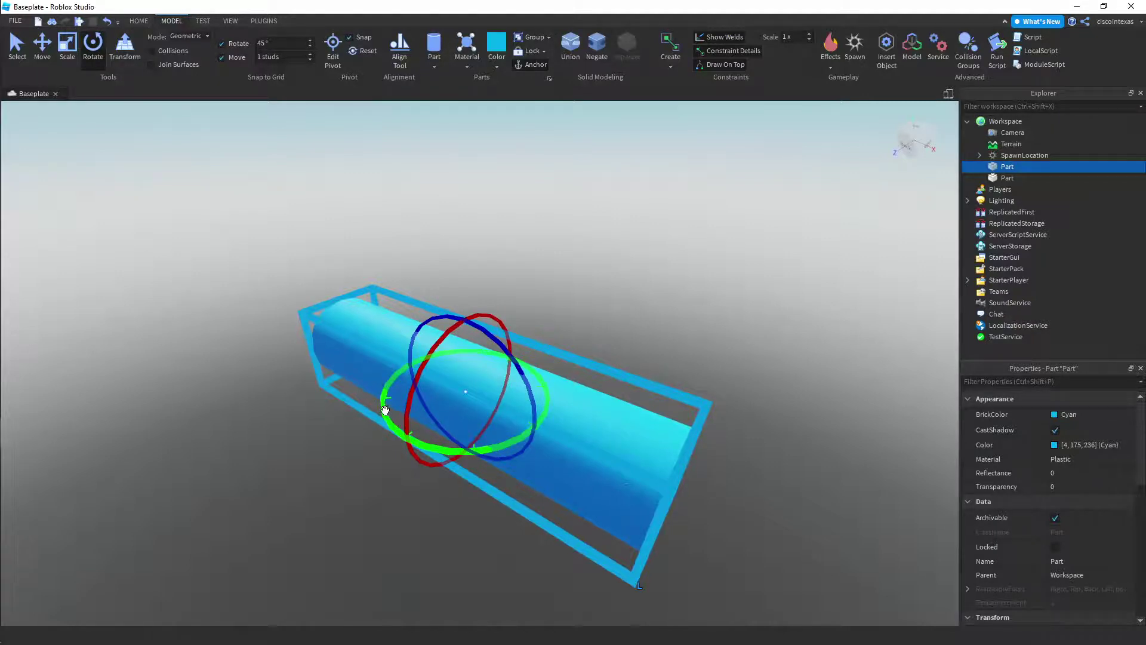
mouse_move(385, 411)
left_mouse_down()
mouse_move(425, 451)
mouse_move(453, 453)
mouse_move(411, 440)
mouse_move(382, 408)
left_mouse_up()
left_click_drag(387, 401, 468, 460)
key("ctrl+z")
left_click_drag(387, 400, 431, 400)
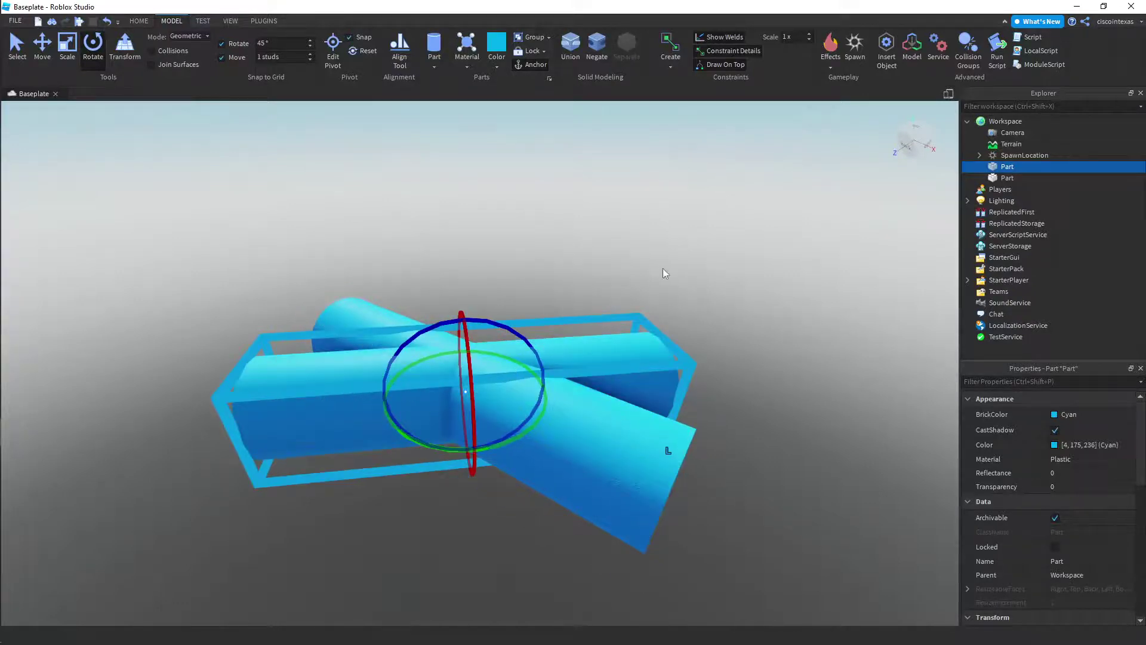
Colour the selected rod Alder purple from the Color dropdown
left_click(494, 66)
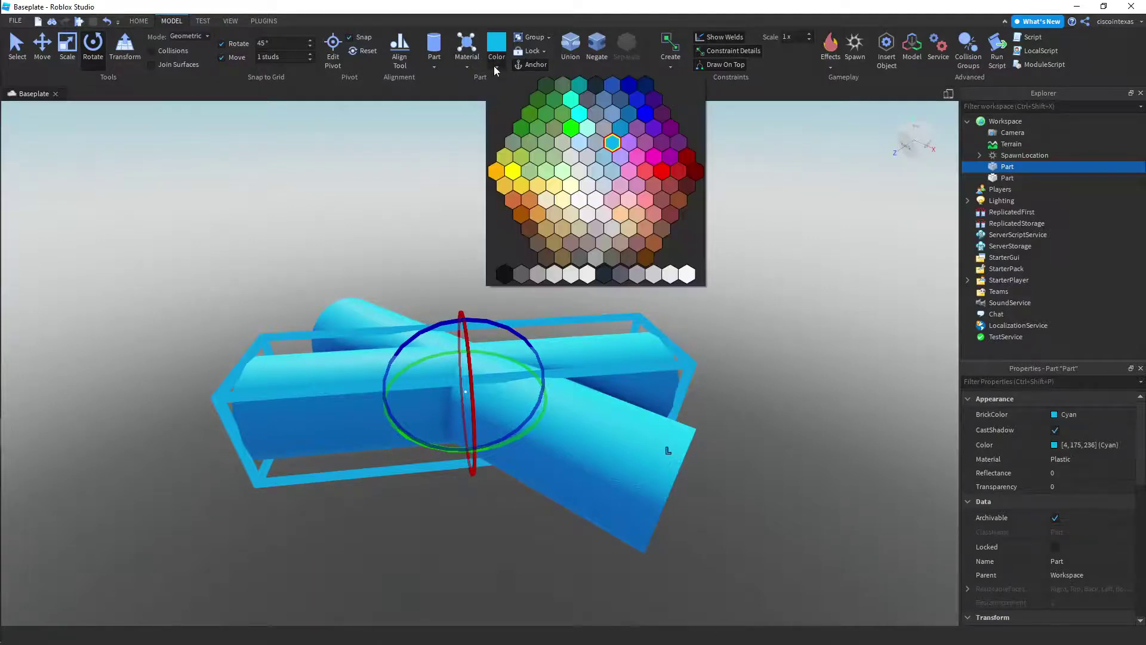
left_click(628, 144)
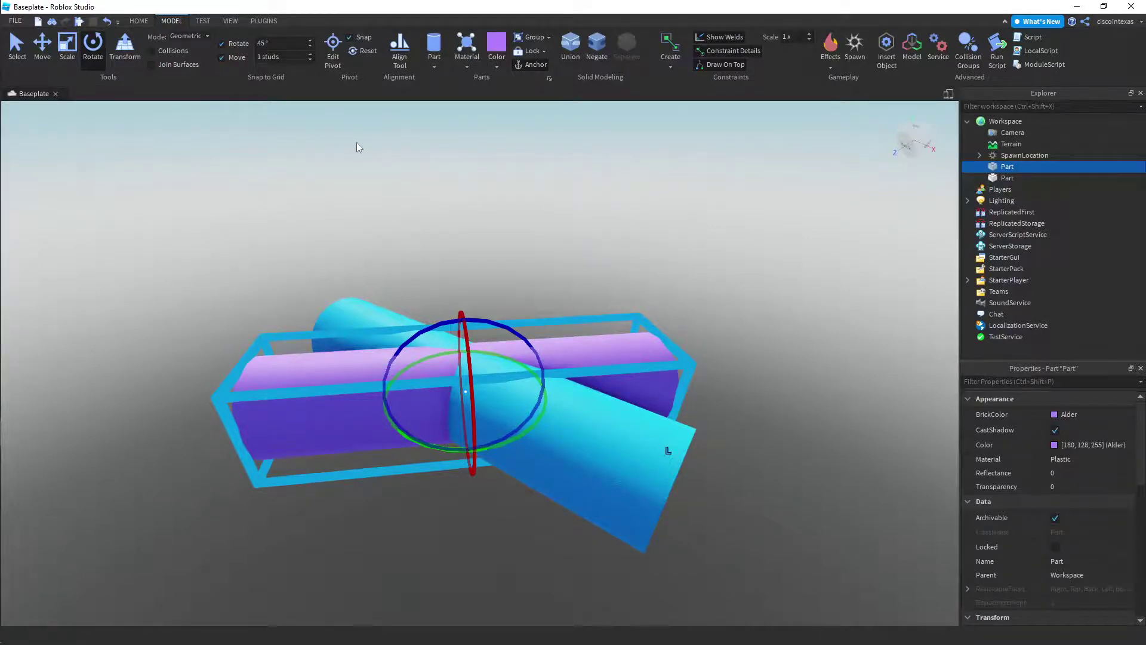
Duplicate the purple rod, rotate the copy to a new crossing angle, and colour it Lime green
left_click(136, 23)
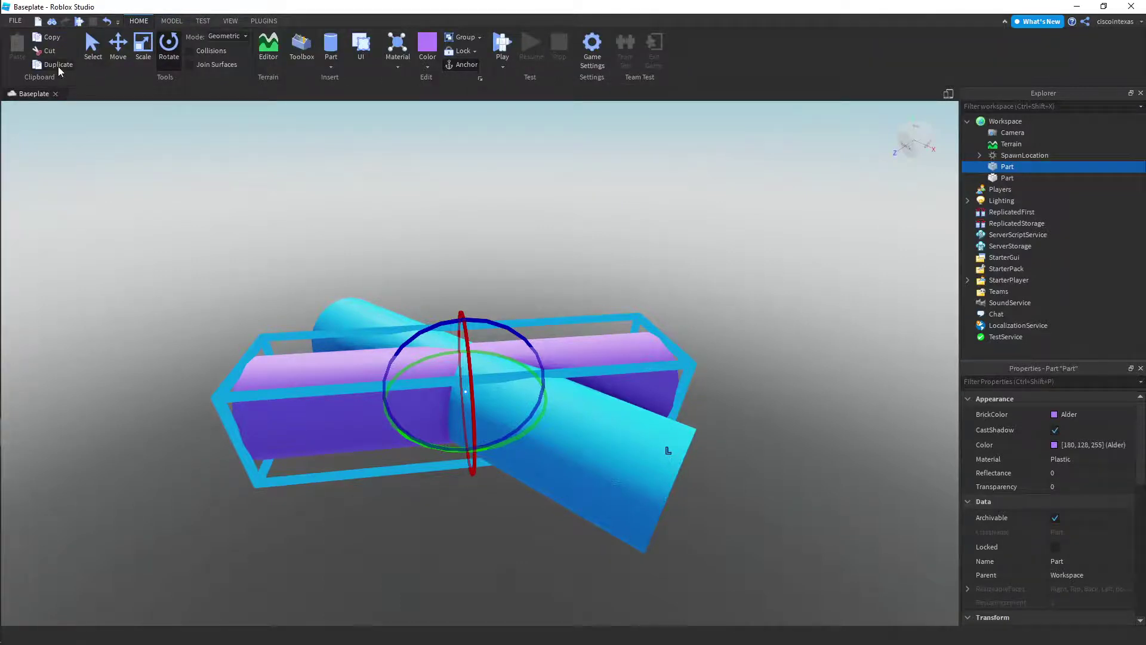
left_click(59, 66)
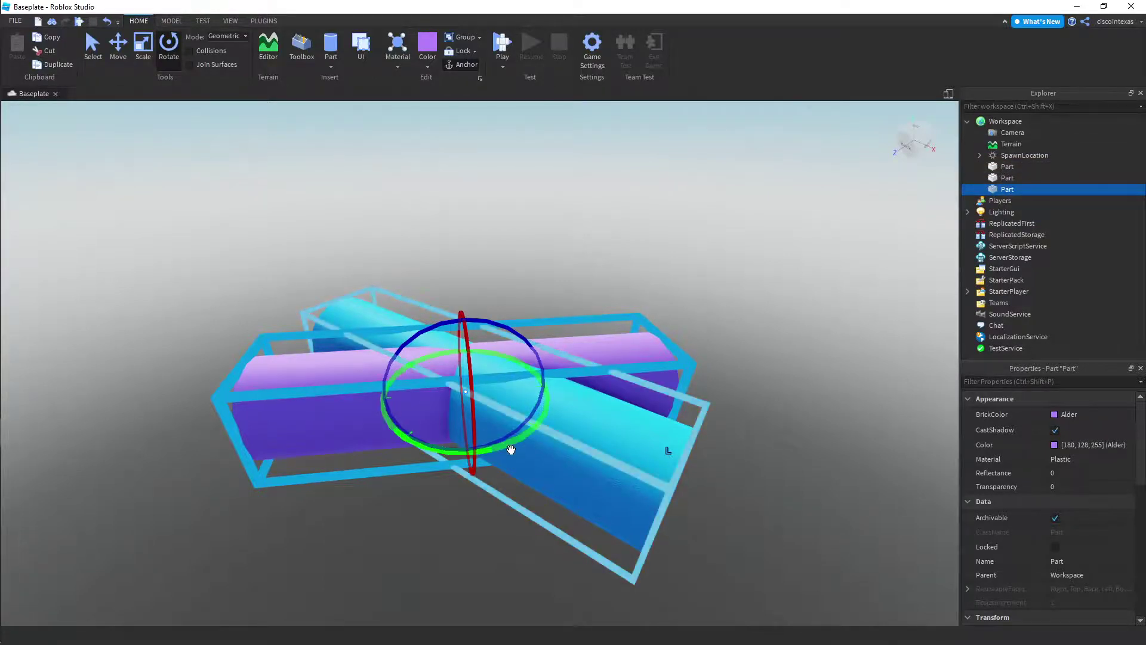
left_click_drag(503, 447, 558, 417)
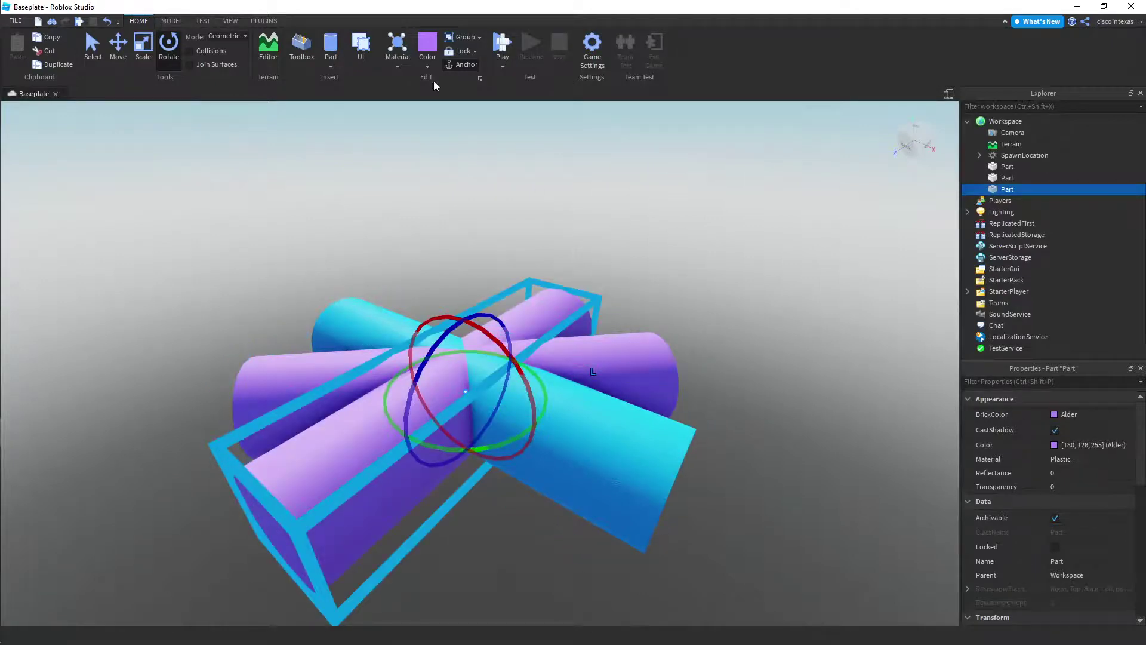
left_click(428, 67)
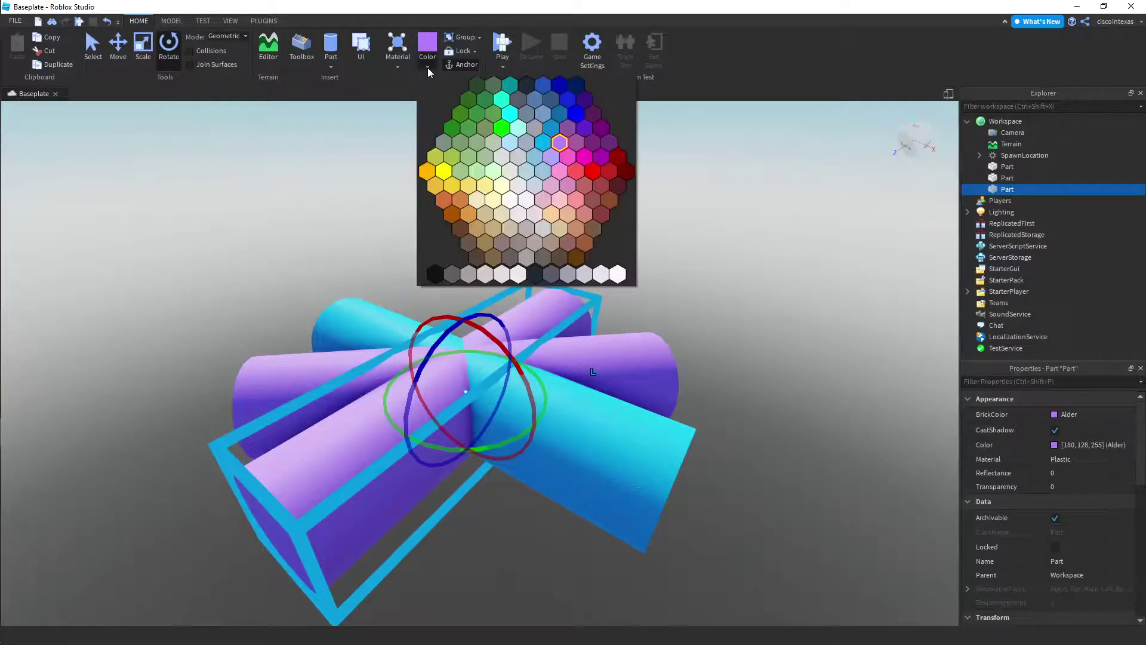
left_click(500, 126)
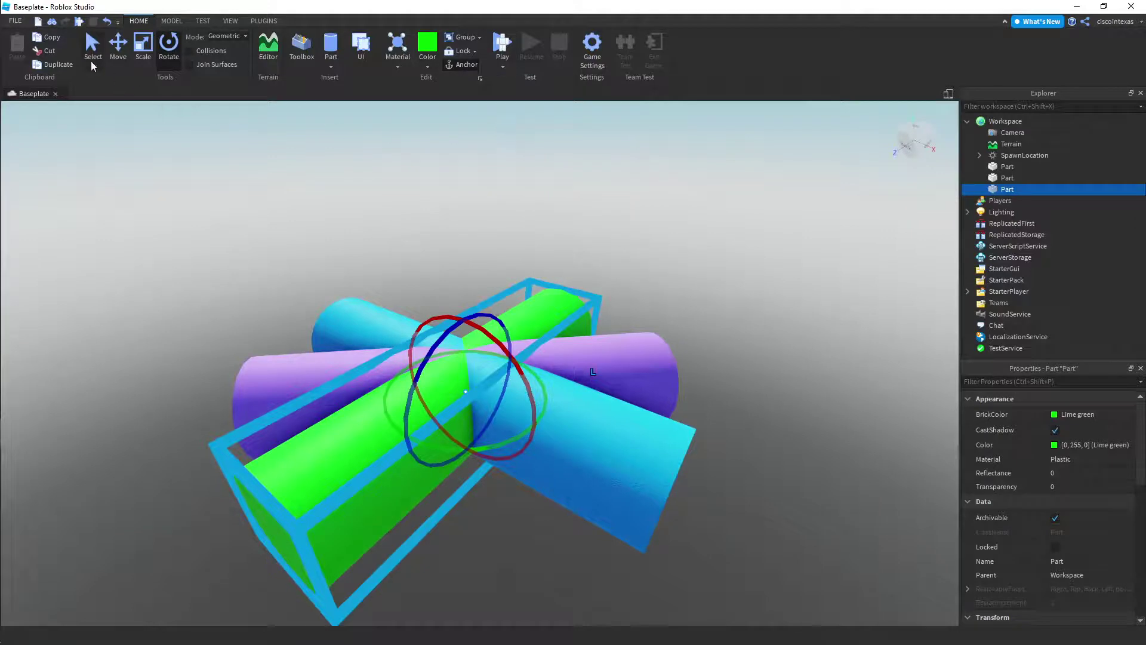
Duplicate the green rod, rotate the copy to a fresh angle, and colour it Pink
left_click(58, 69)
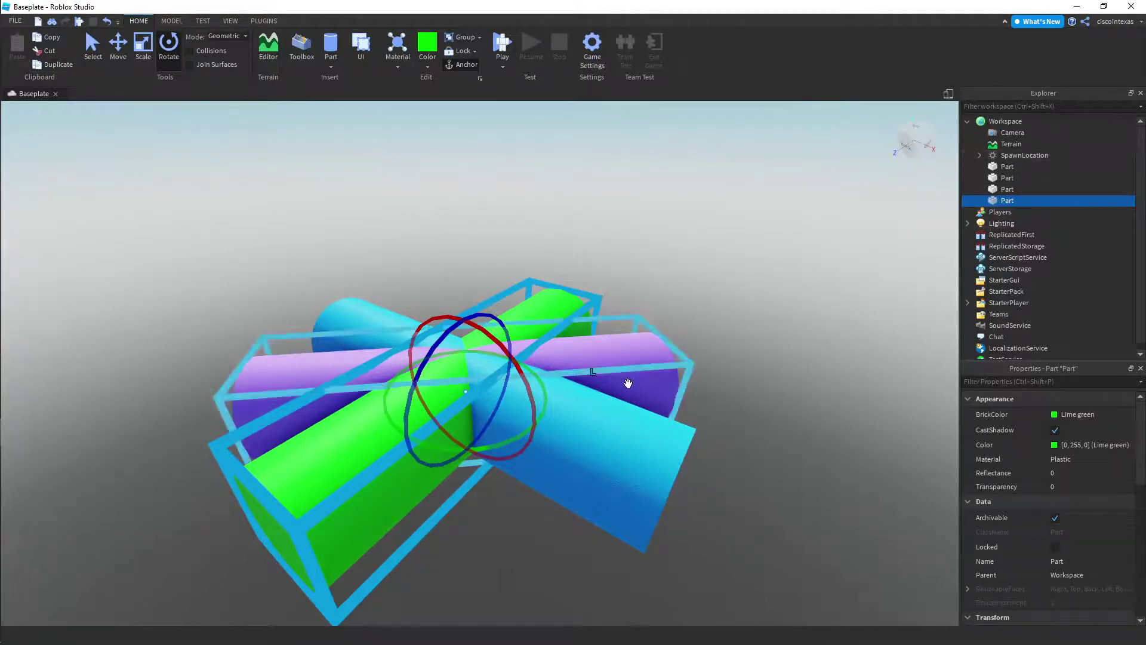
left_click_drag(545, 410, 496, 275)
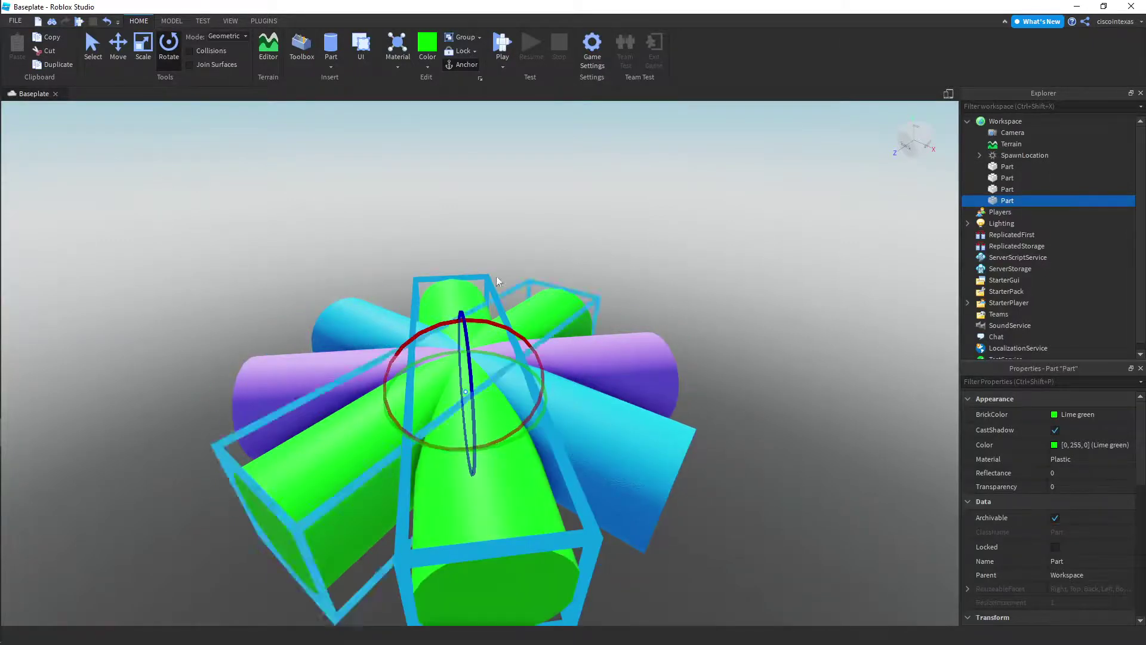
left_click(426, 67)
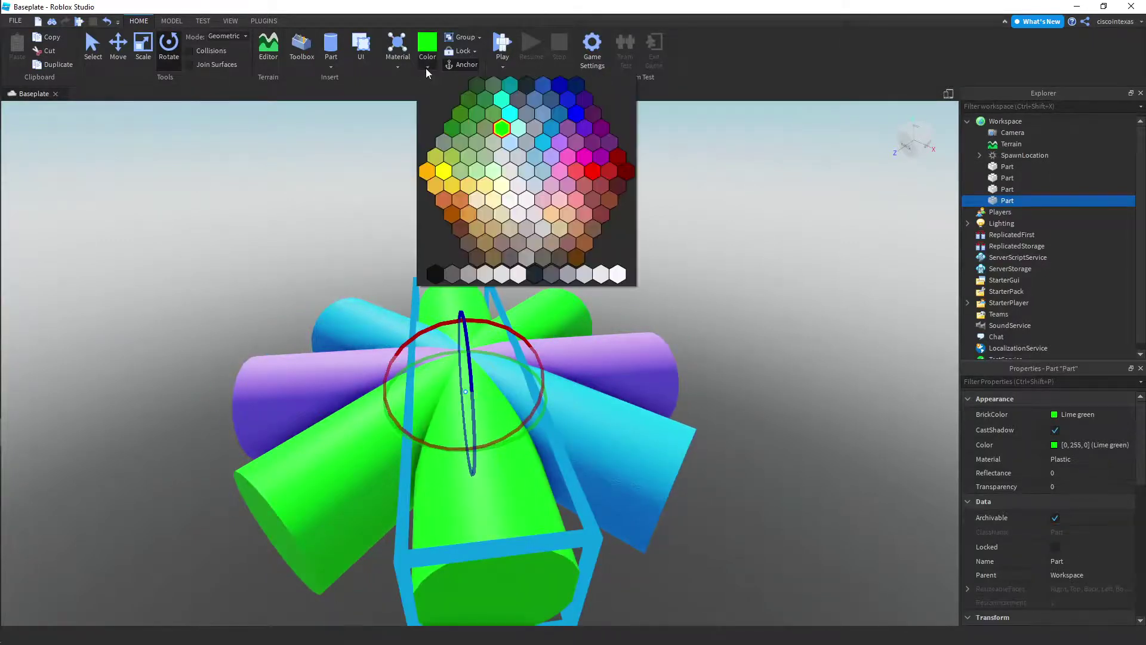
left_click(571, 161)
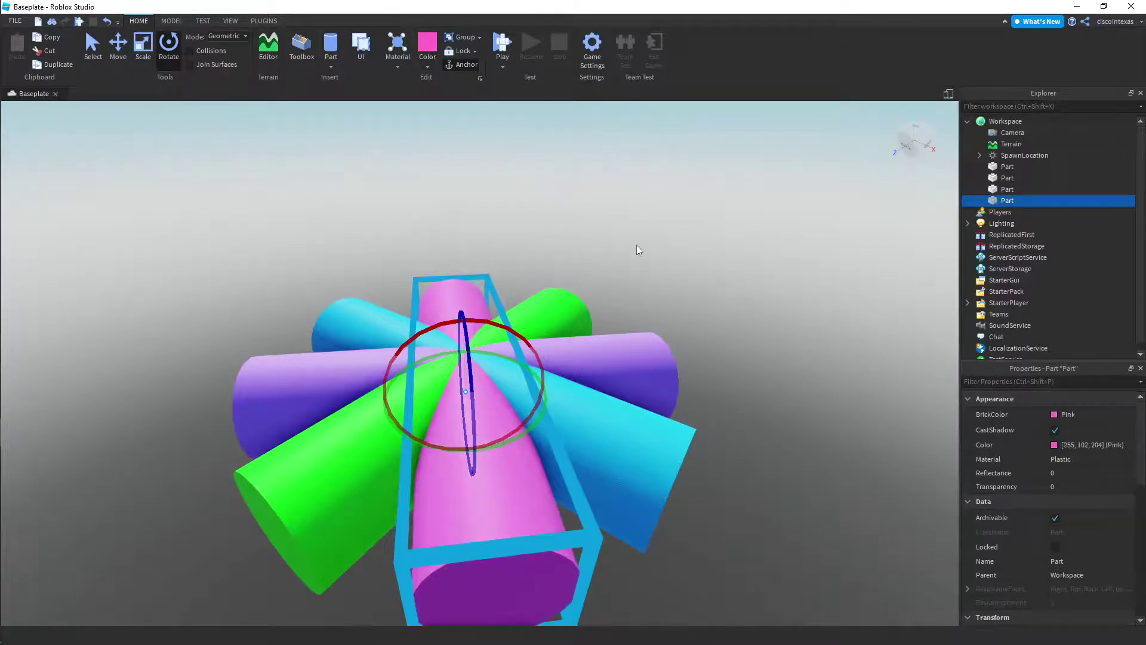
scroll(637, 247, "down", 10)
Clear the selection, then Ctrl-select the cyan, purple, lime green and pink cylinder Parts in the Explorer
left_click(704, 363)
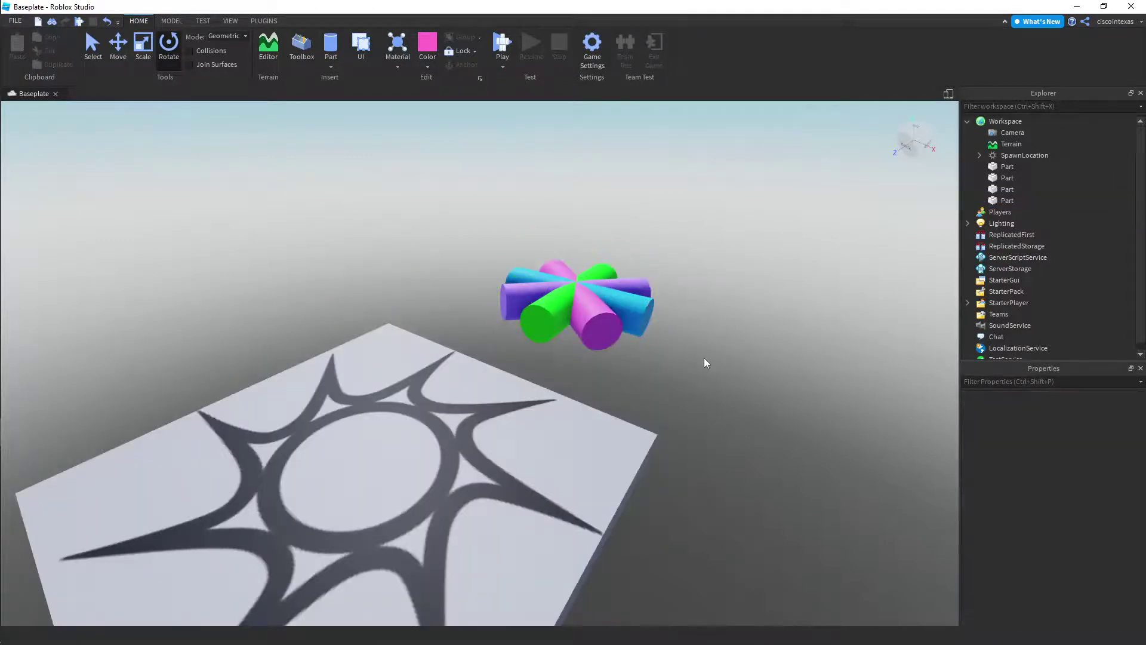
right_click_drag(736, 365, 736, 370)
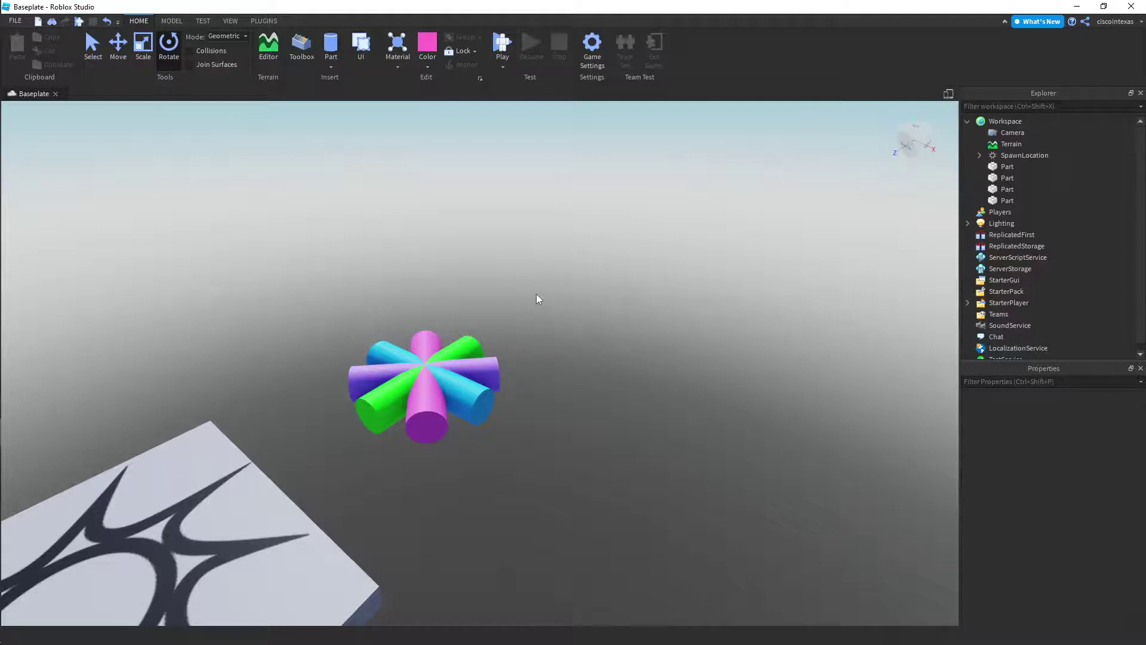
left_click_drag(502, 325, 311, 467)
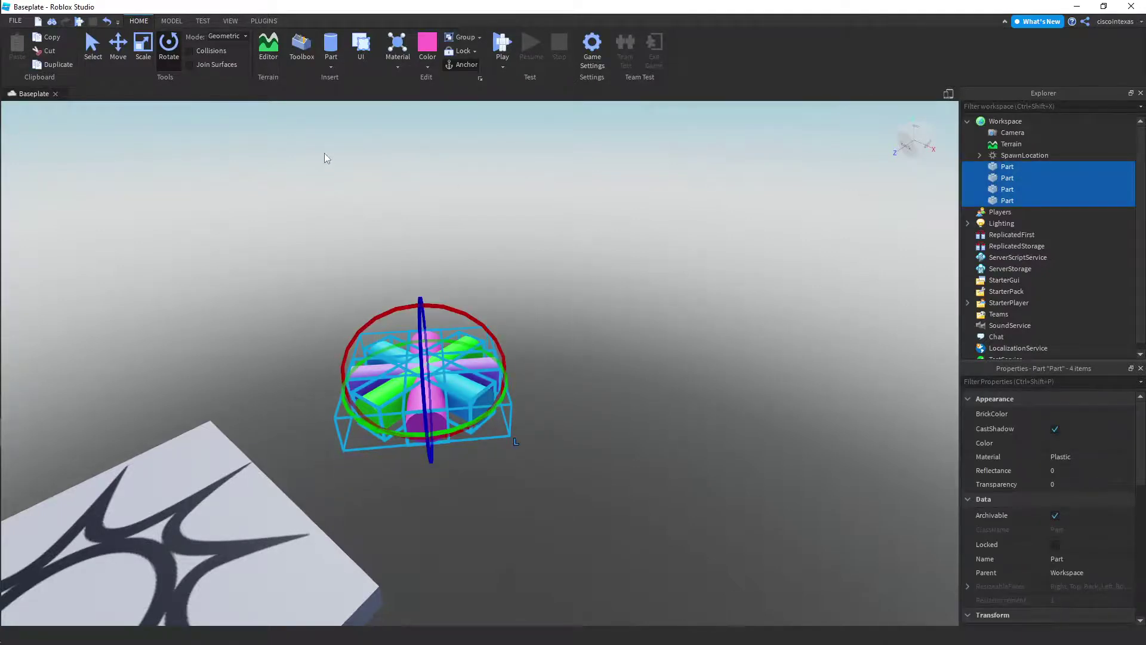
mouse_move(998, 168)
left_click(625, 290)
mouse_move(998, 169)
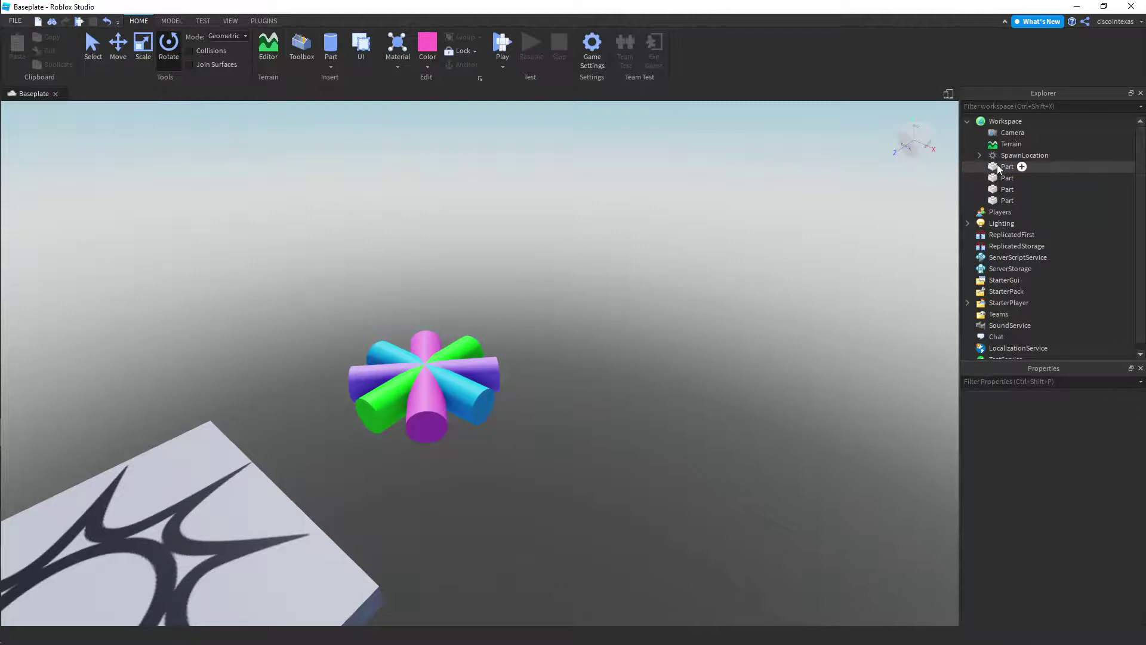
left_click(998, 168)
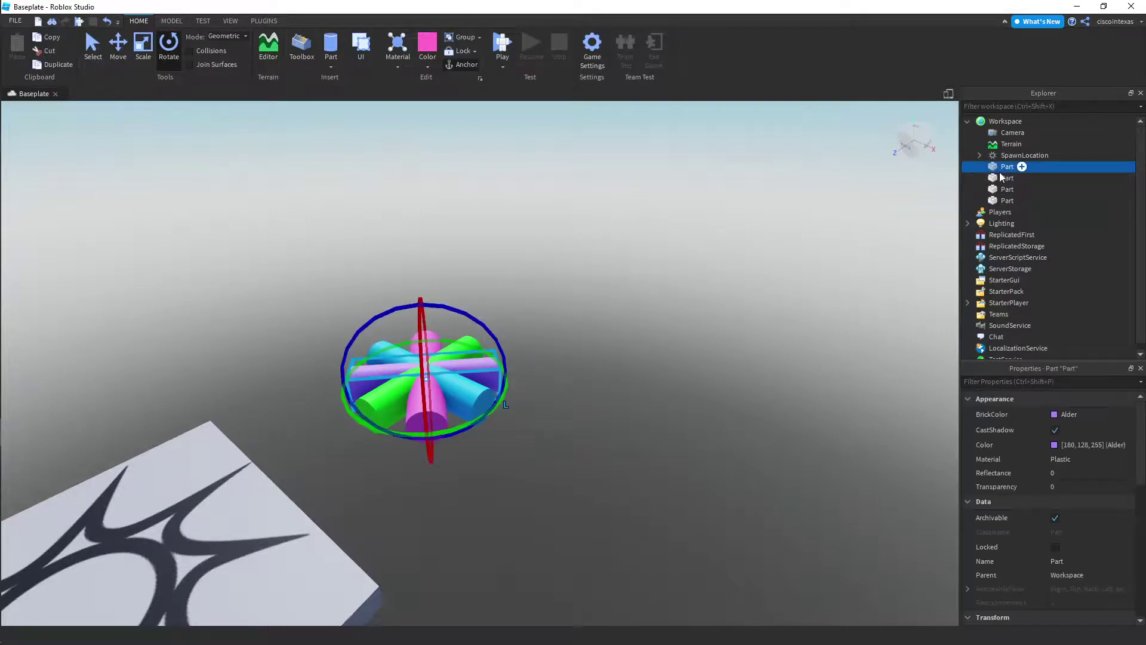
left_click(1000, 178, "ctrl")
left_click(1001, 189, "ctrl")
left_click(1001, 200, "ctrl")
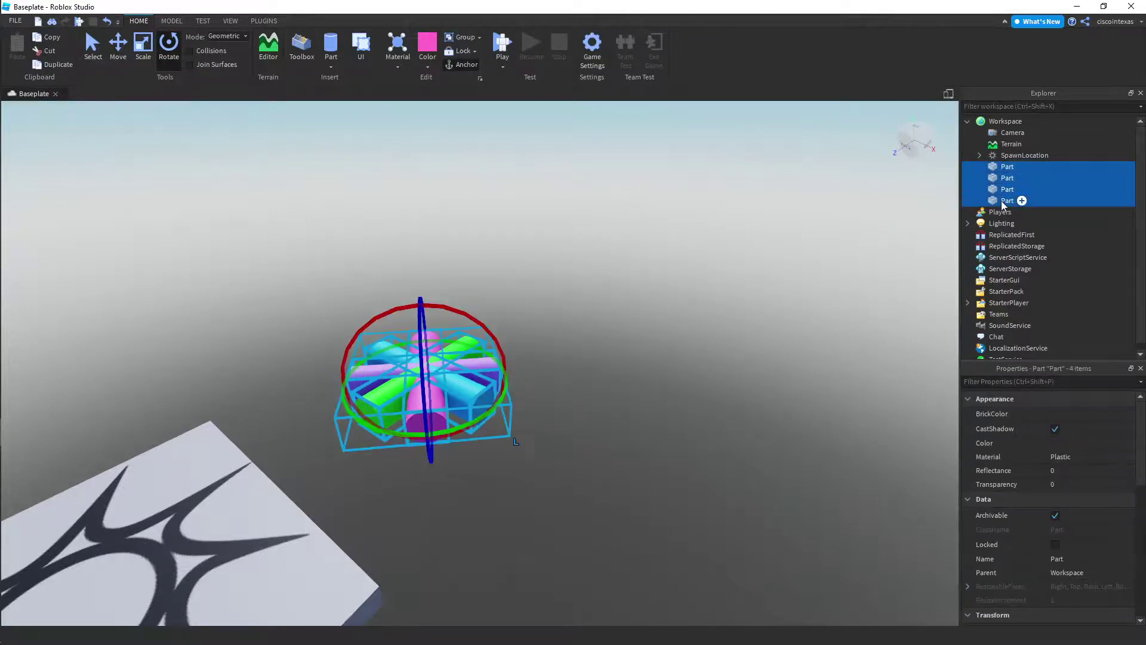
Group the four cylinder Parts into one Model and rename it 'Star'
left_click(462, 43)
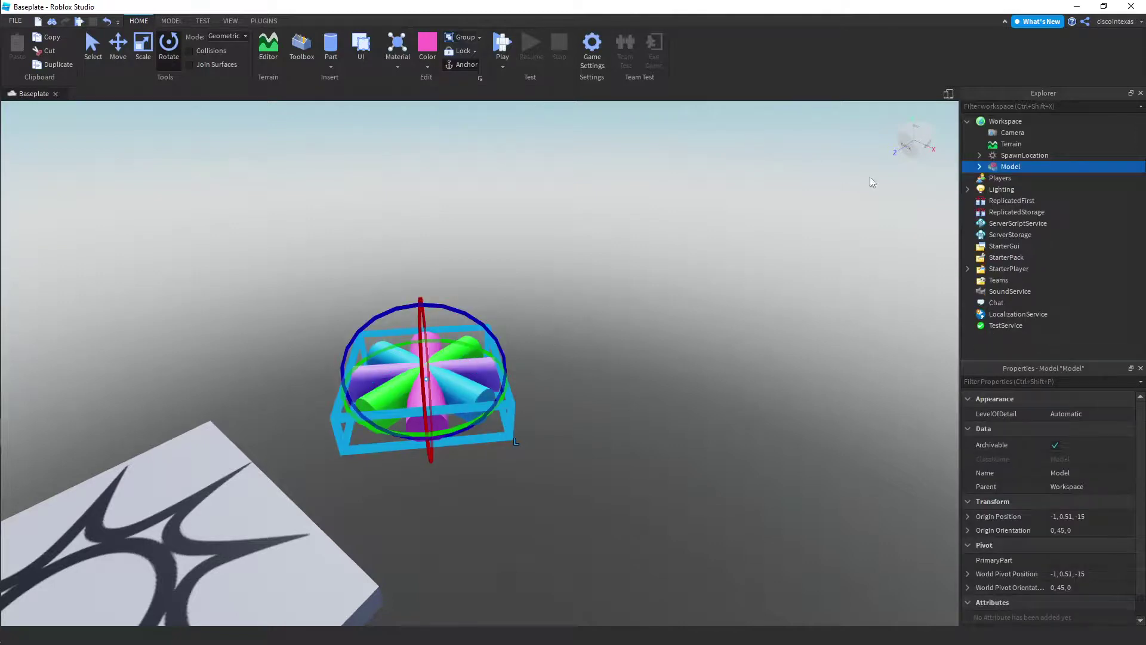
mouse_move(1010, 171)
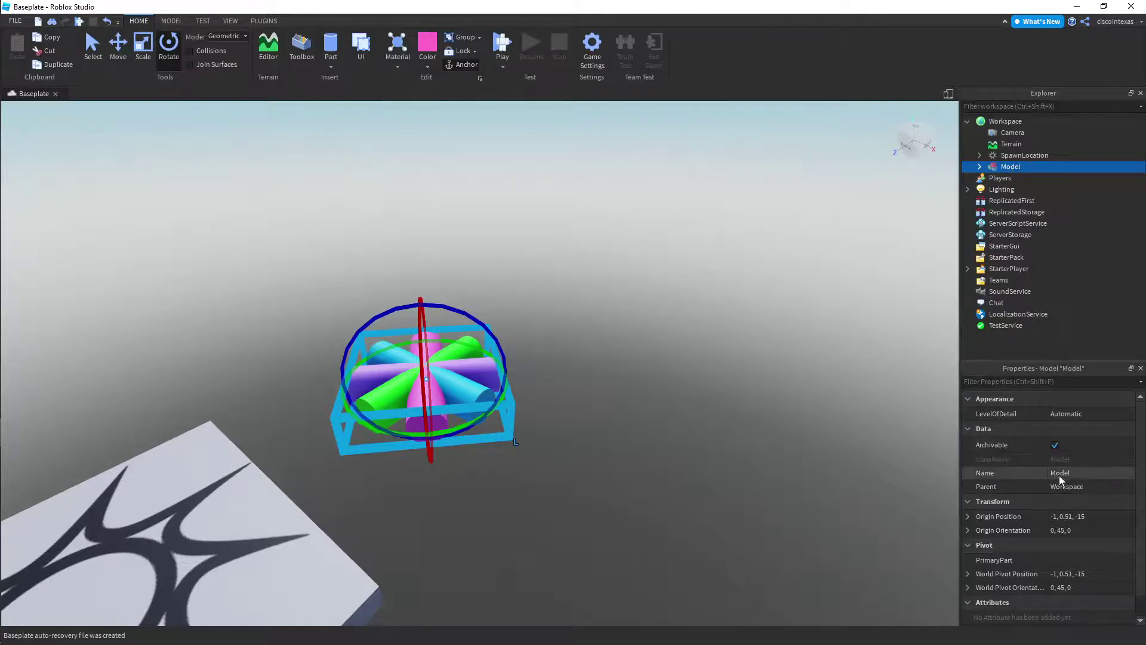
left_click(1063, 474)
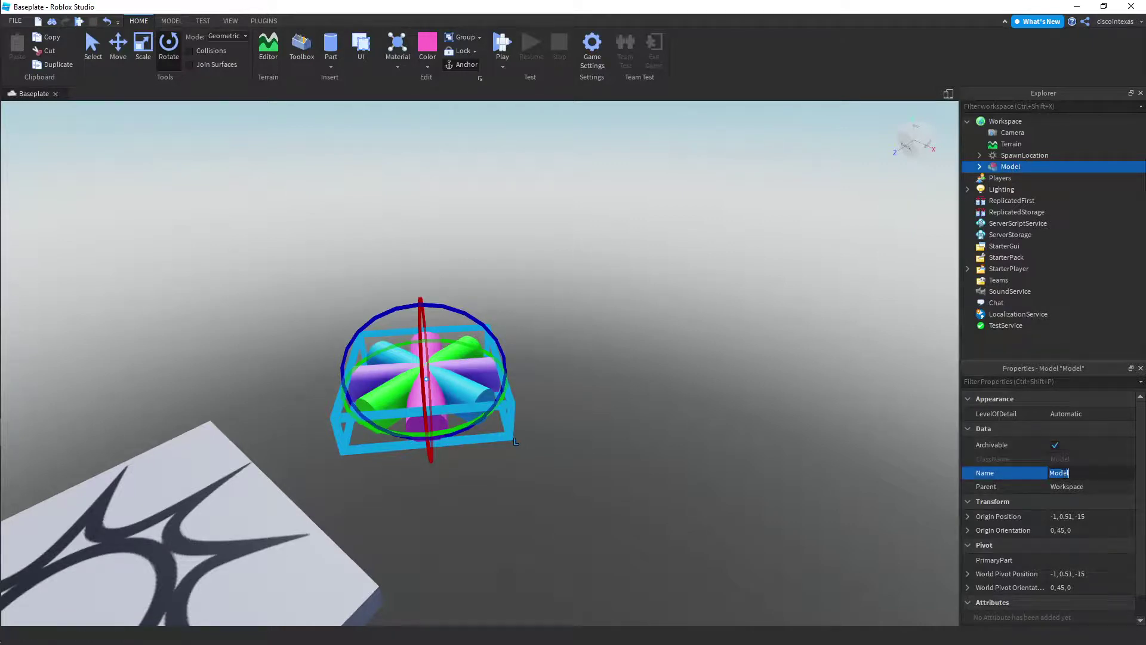
type("Star")
key("Return")
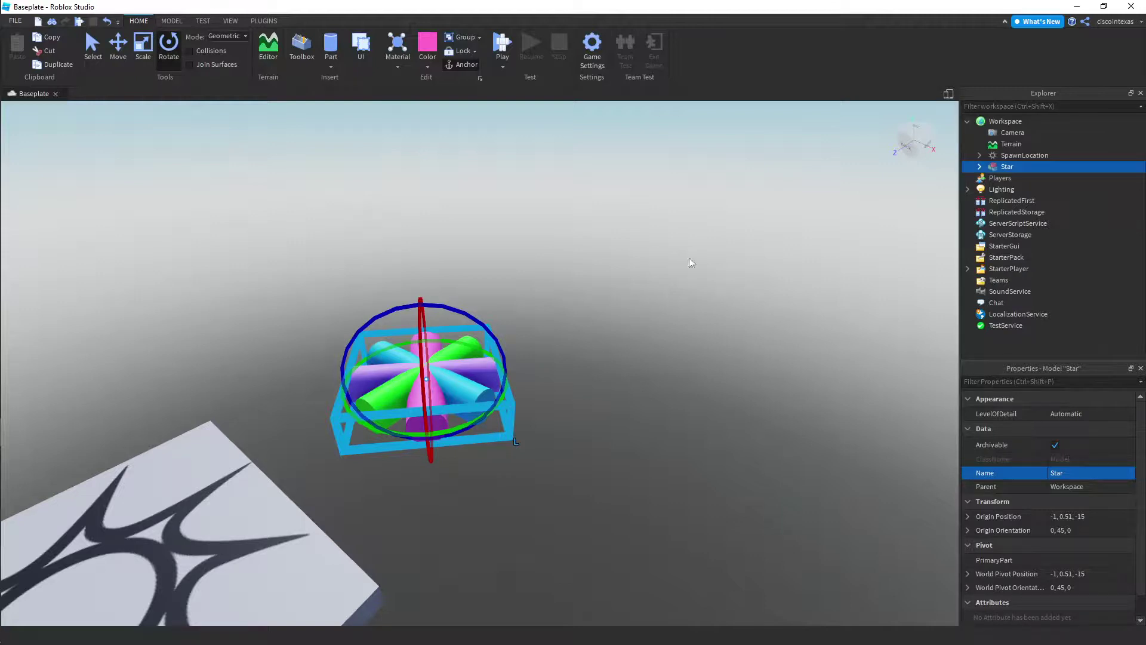
Publish the Star model with Save to Roblox, submit the asset configuration and close the confirmation
right_click(1008, 171)
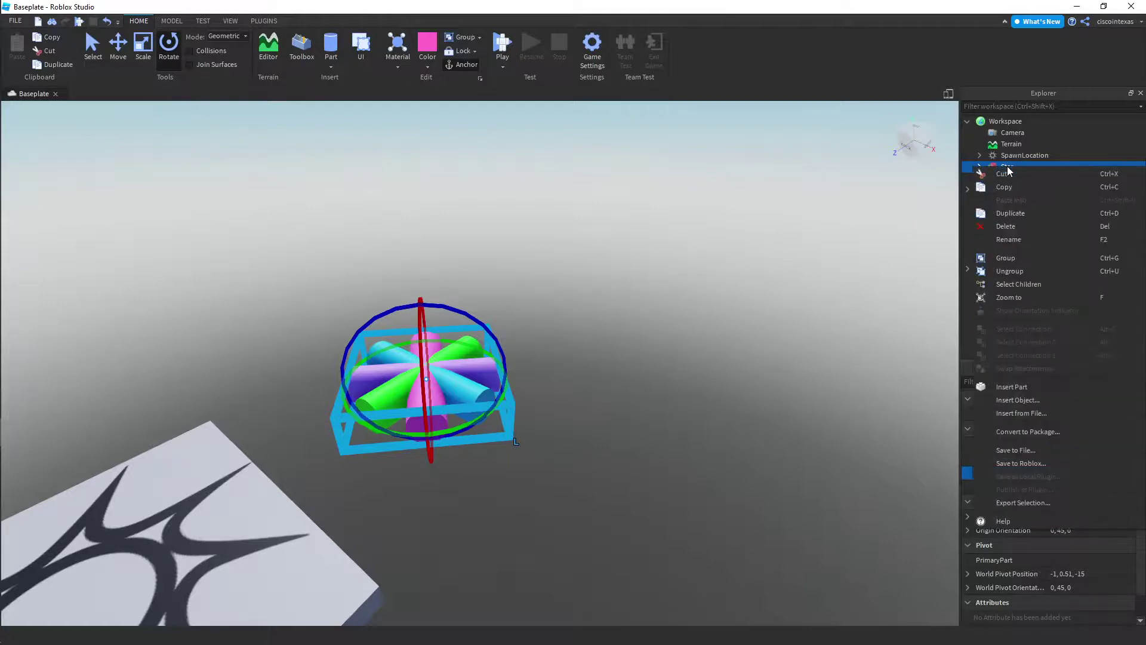
left_click(1005, 463)
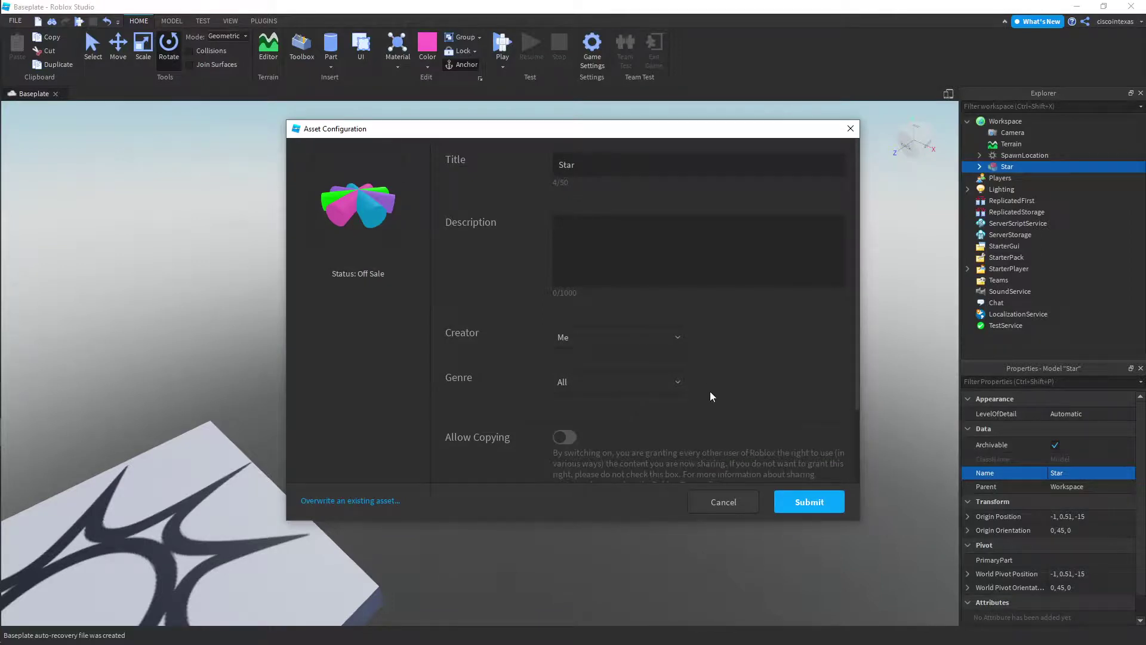
left_click(803, 502)
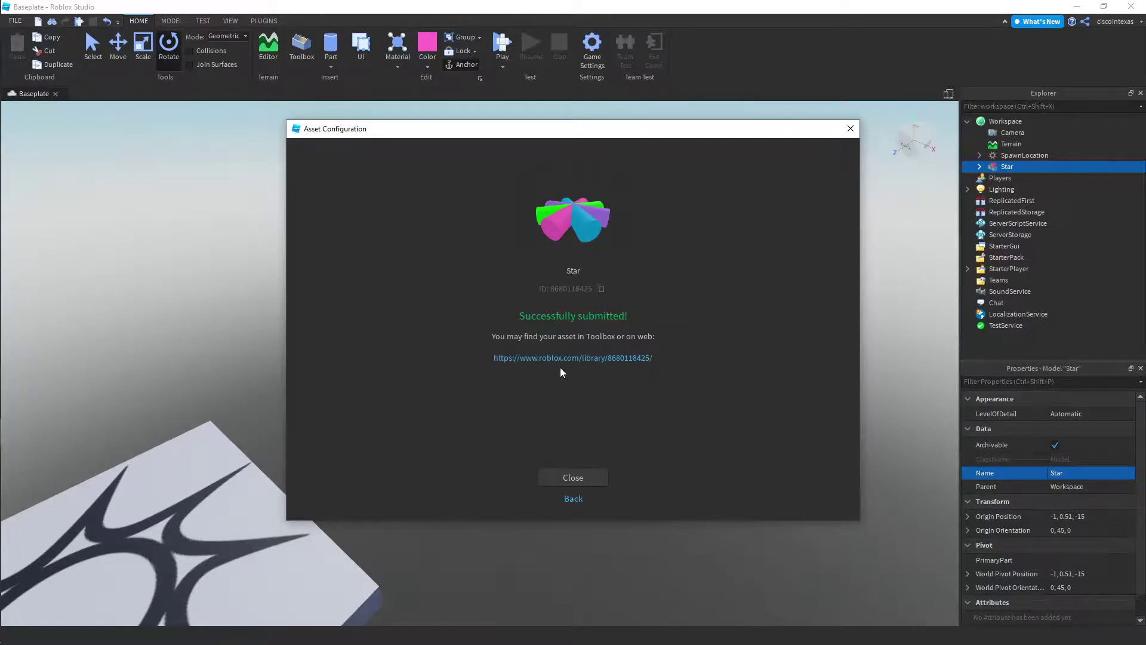
left_click(575, 481)
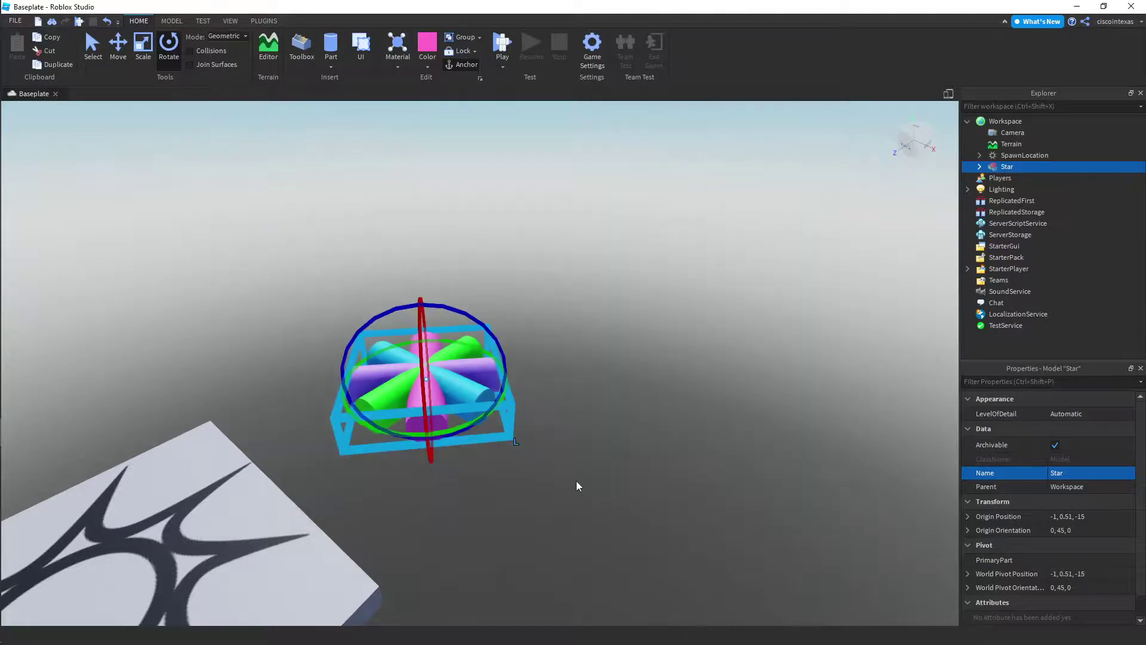
Open the Toolbox Inventory and view the Star model's details card with its creator and date
left_click(300, 48)
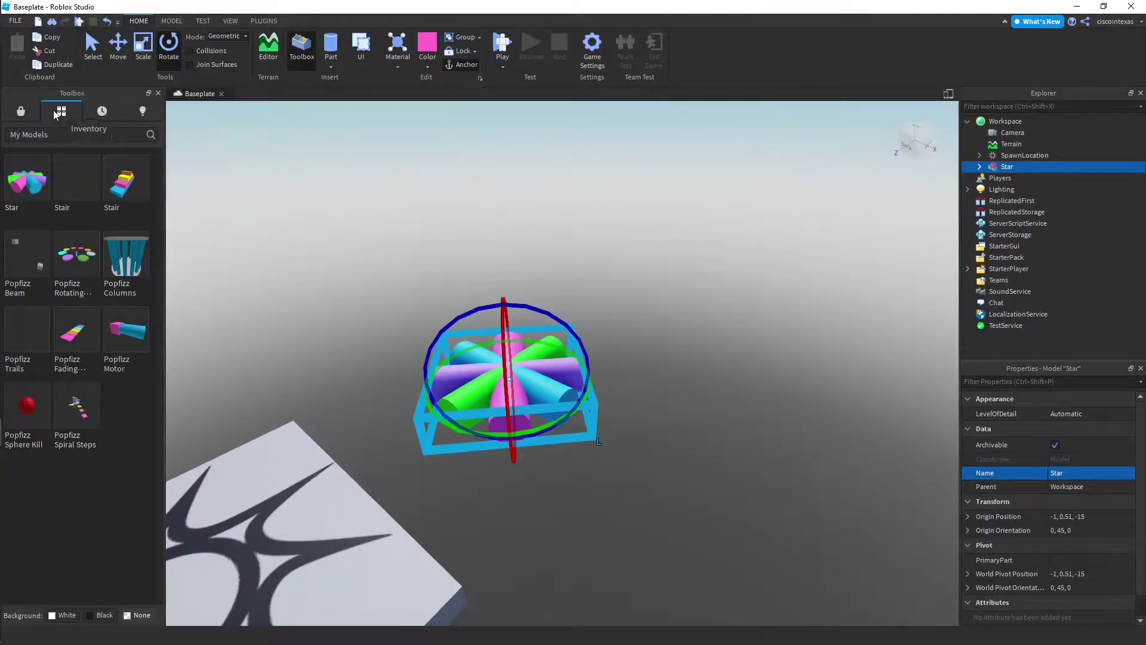
left_click(21, 112)
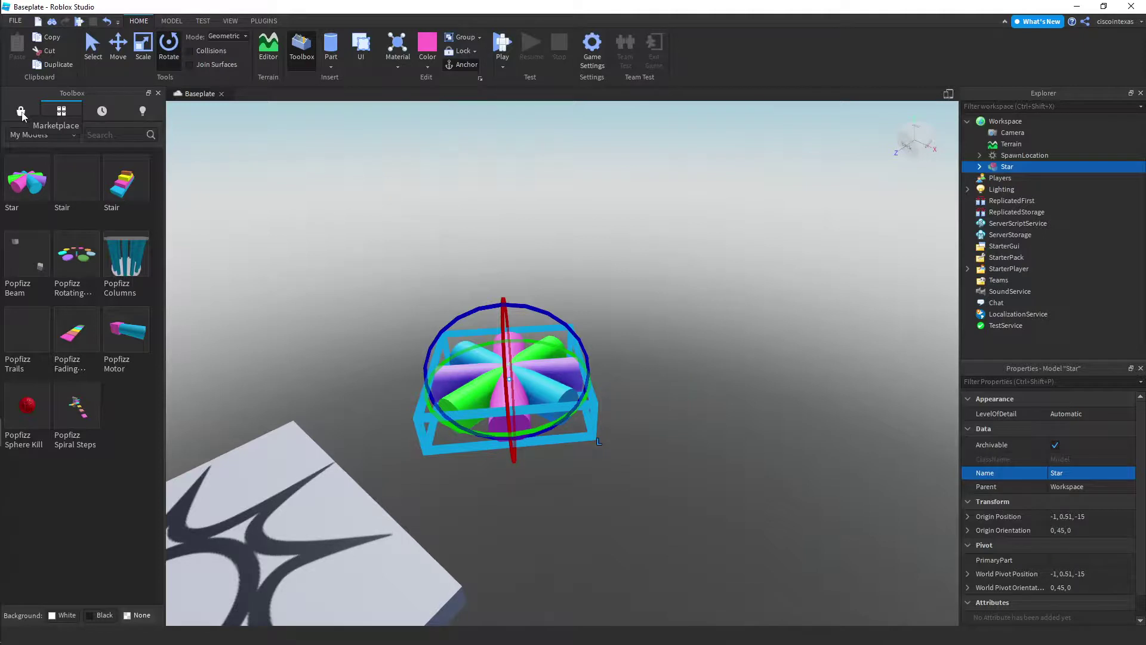
left_click(59, 112)
mouse_move(58, 181)
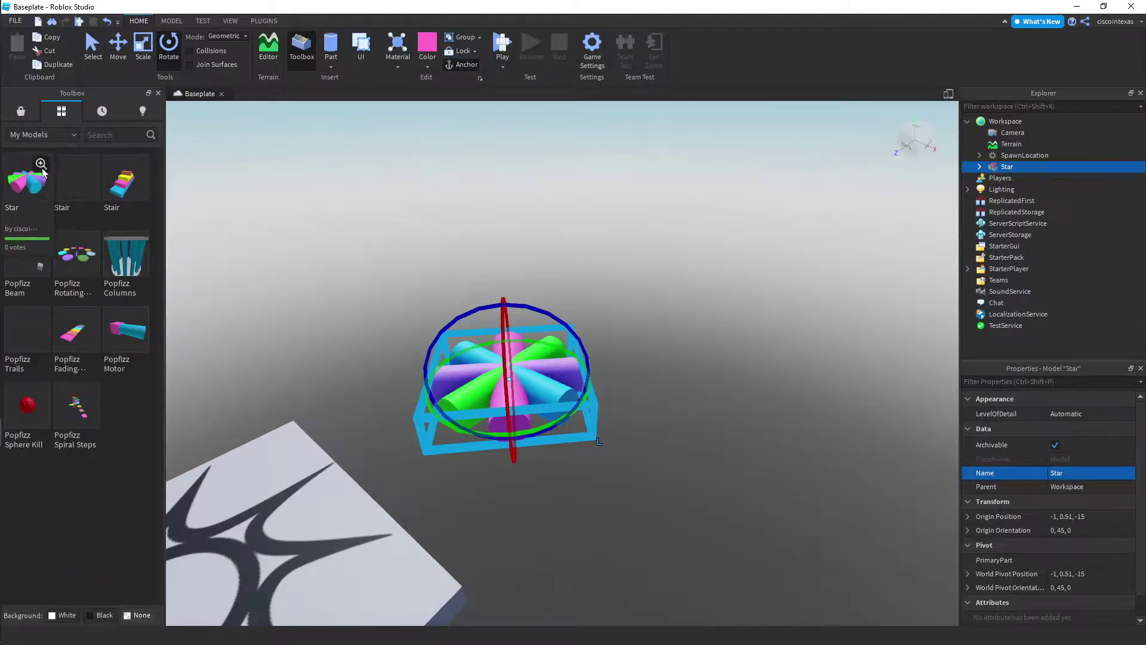
left_click(40, 164)
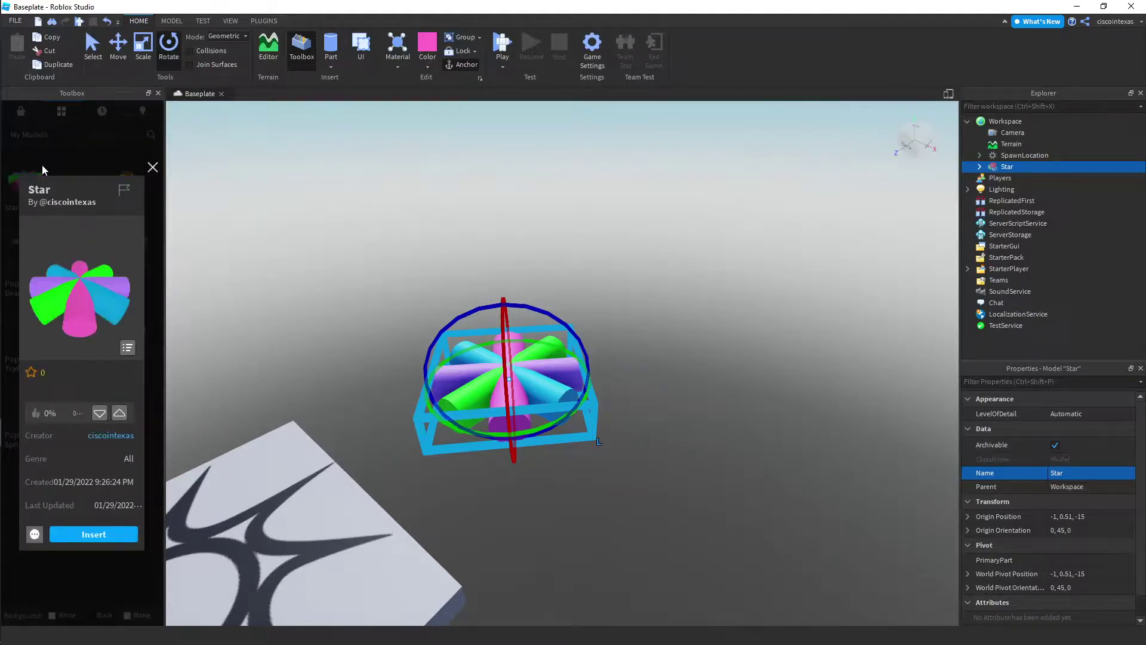
Drag two Star copies from My Models into the scene, the third beyond the others, then close the Toolbox
left_click(152, 167)
mouse_move(24, 184)
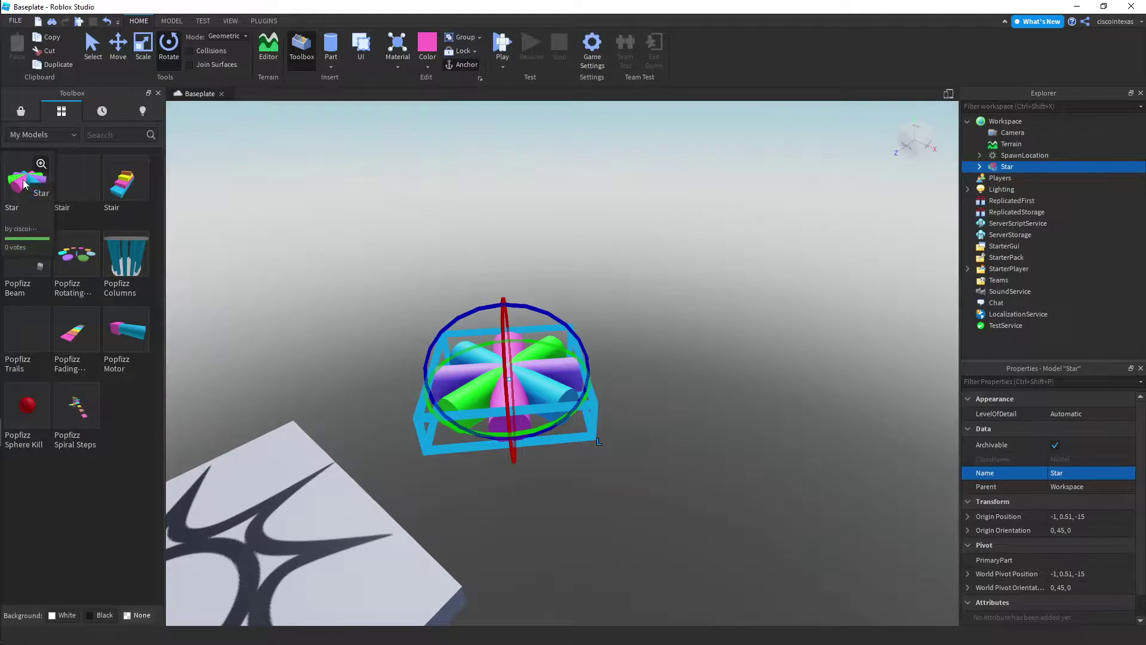
left_click_drag(24, 184, 606, 322)
mouse_move(29, 174)
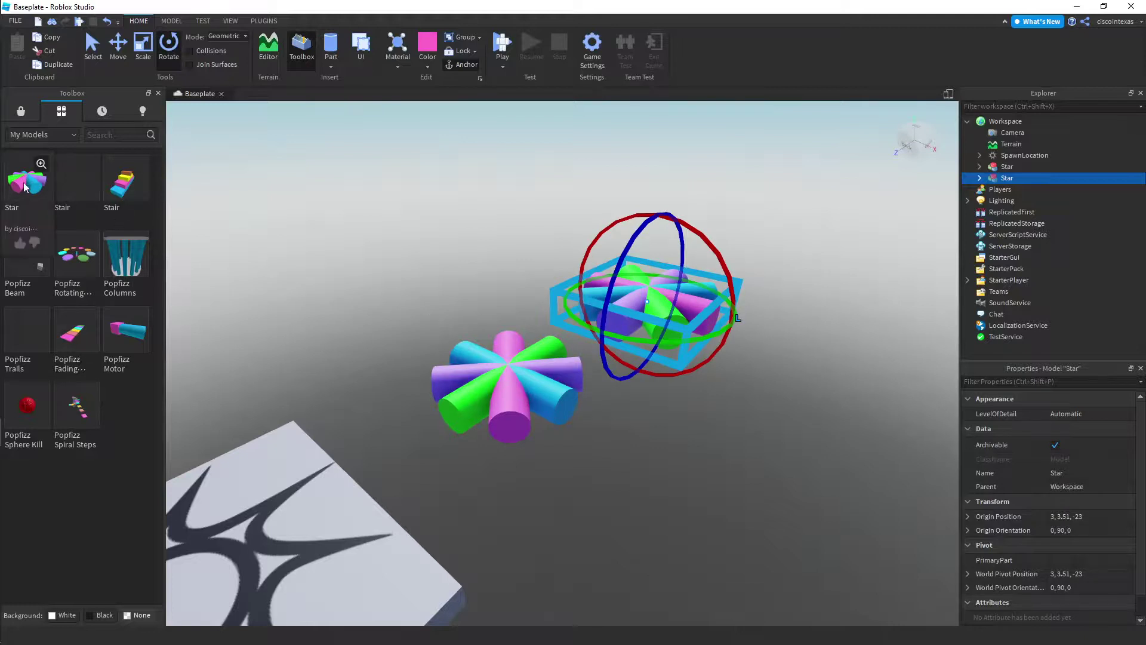
left_click_drag(24, 186, 450, 264)
left_click_drag(594, 266, 757, 246)
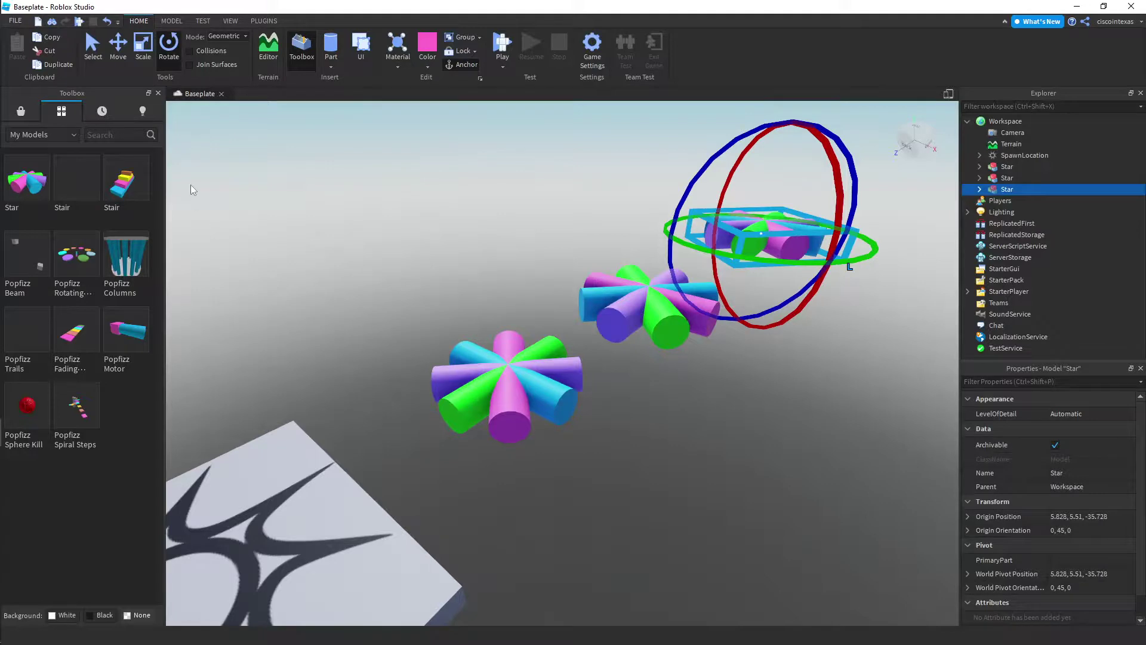
left_click(158, 93)
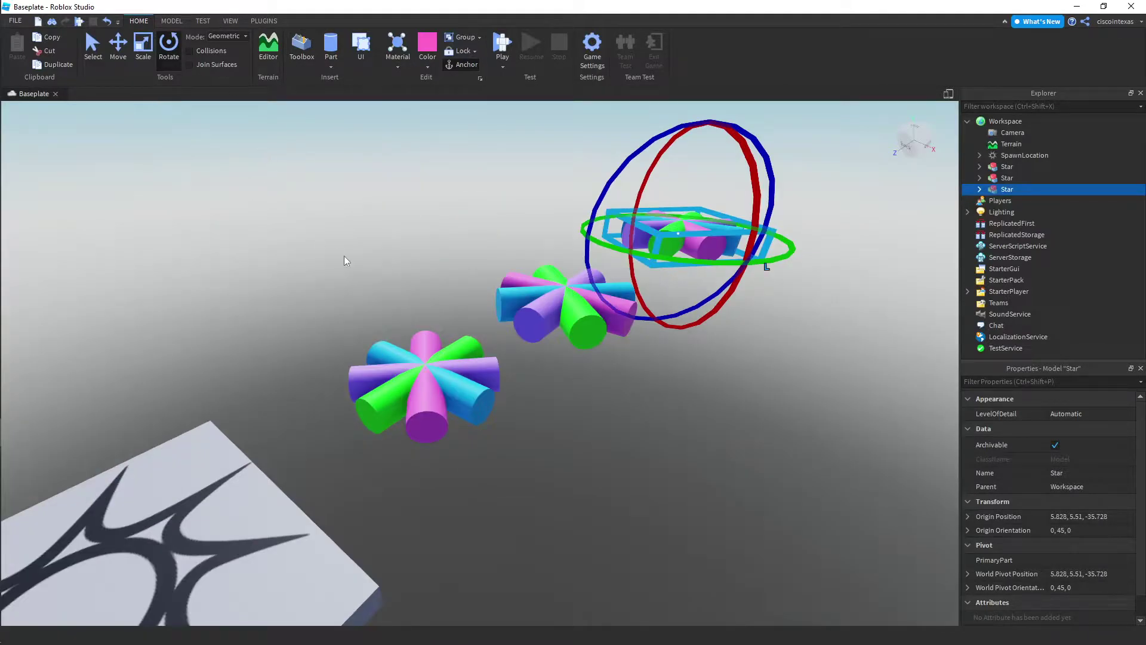
Select the nearest Star with the Move tool and shift it slightly sideways
mouse_move(442, 423)
right_mouse_down()
mouse_move(425, 407)
mouse_move(414, 436)
mouse_move(429, 424)
right_mouse_up()
scroll(537, 394, "down", 5)
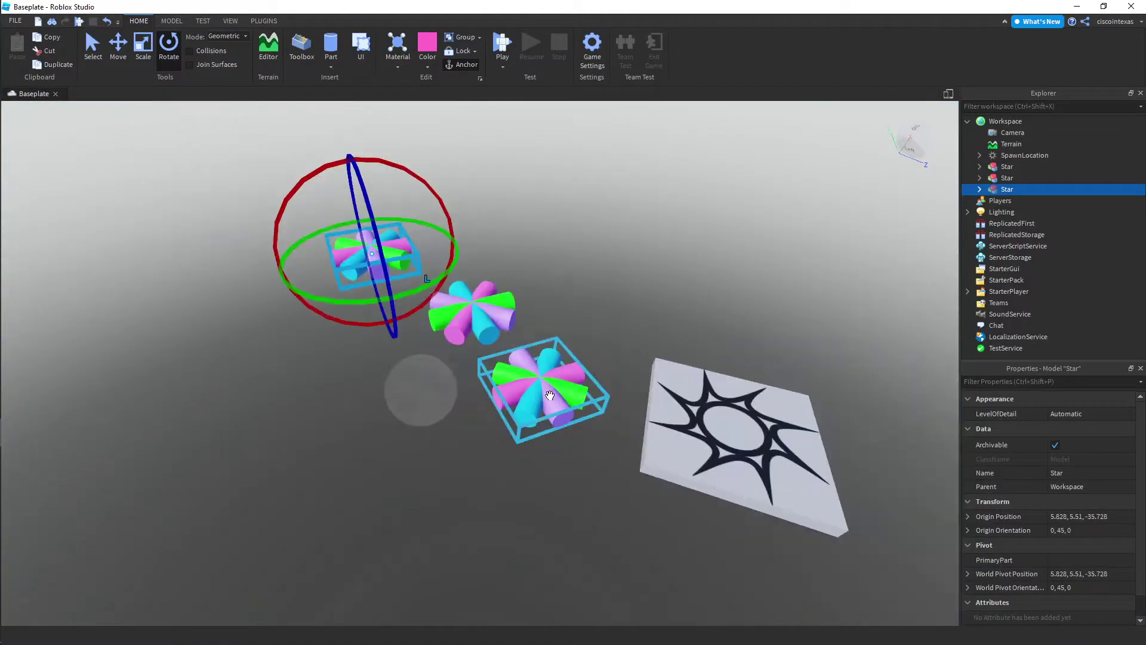
left_click(550, 395)
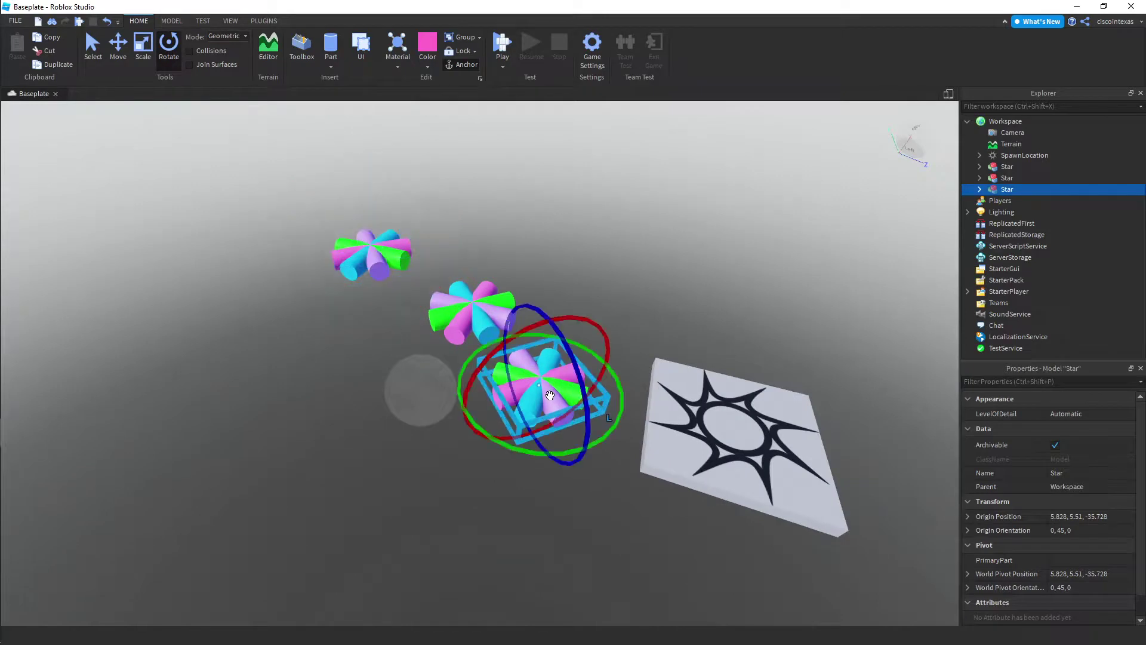
left_click(123, 52)
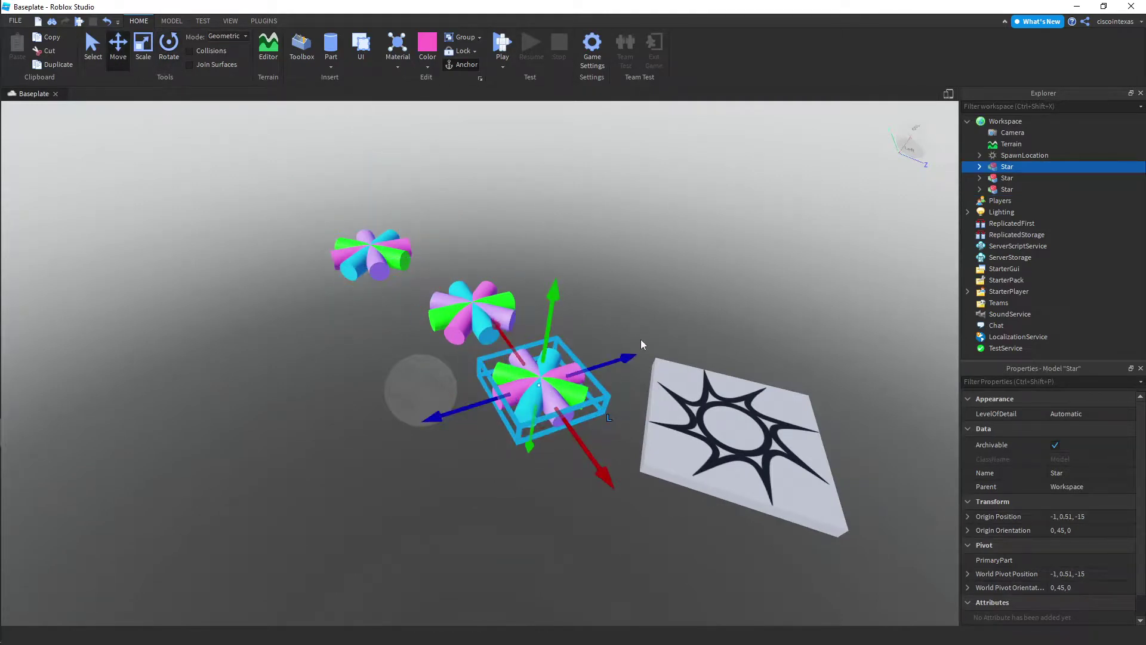
mouse_move(624, 360)
left_mouse_down()
mouse_move(531, 376)
mouse_move(629, 360)
left_mouse_up()
Move the second and far Stars into a row, the far one at -6.192, 5.51, -35.021
left_click(471, 312)
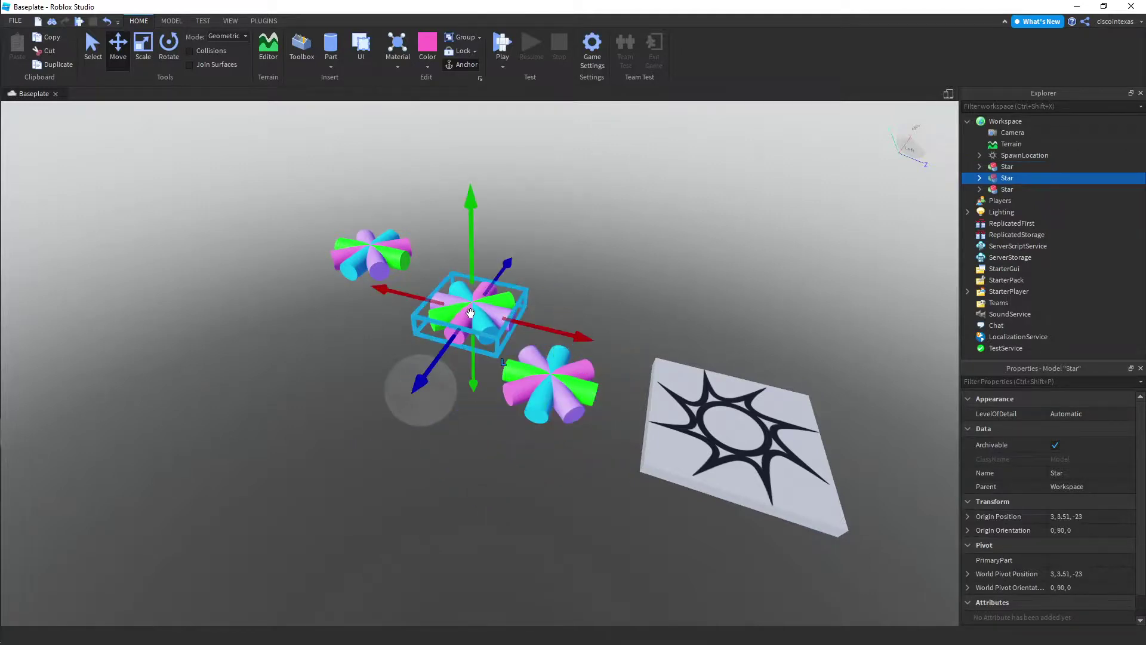
left_click_drag(440, 363, 398, 437)
left_click_drag(543, 381, 533, 377)
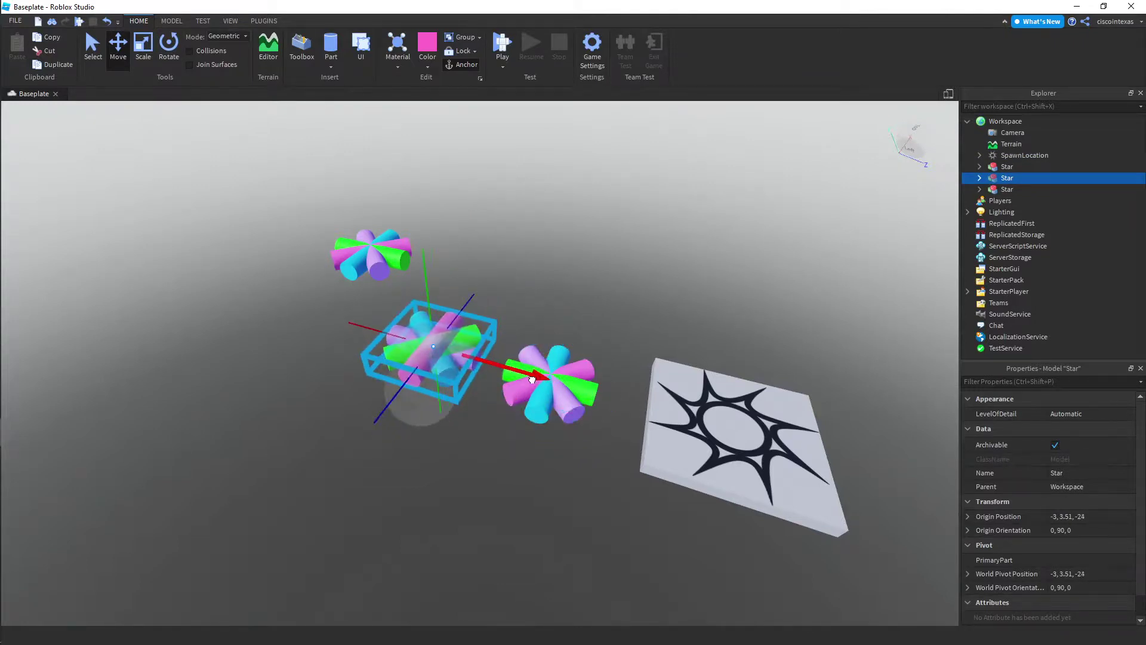
left_click(391, 251)
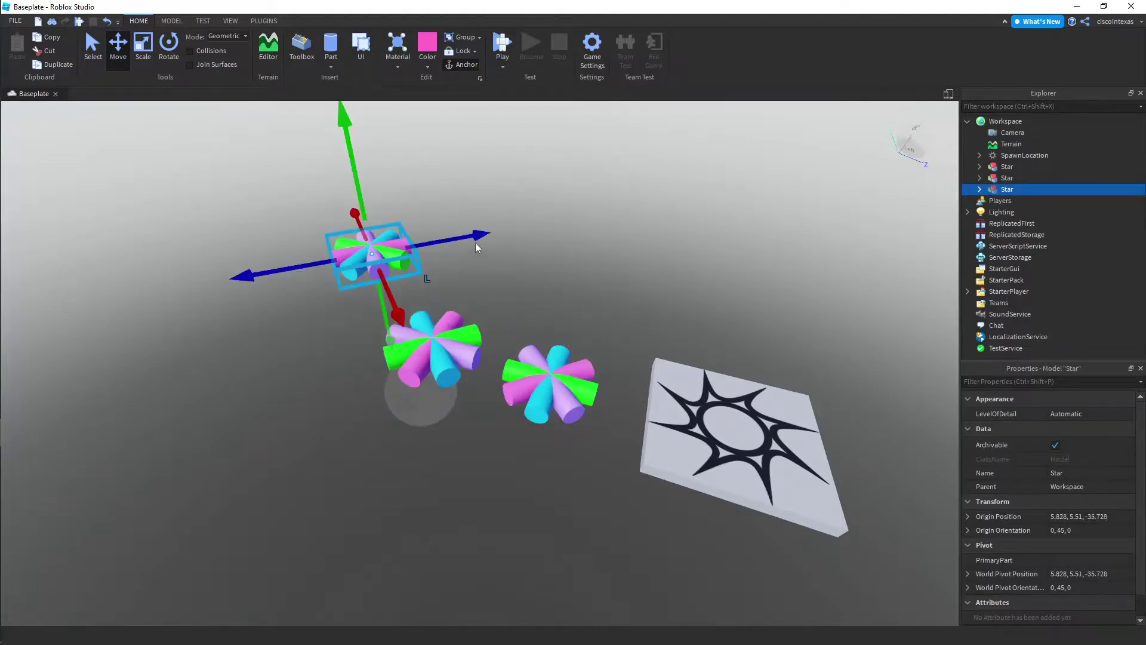
left_click_drag(478, 235, 427, 247)
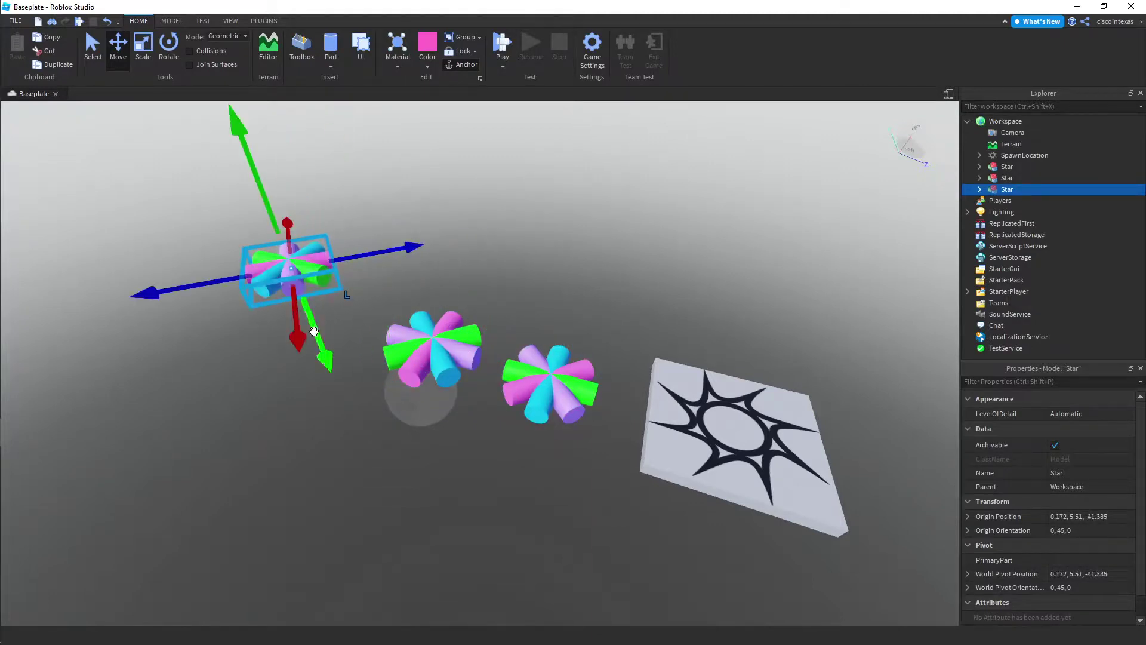
left_click_drag(299, 339, 307, 404)
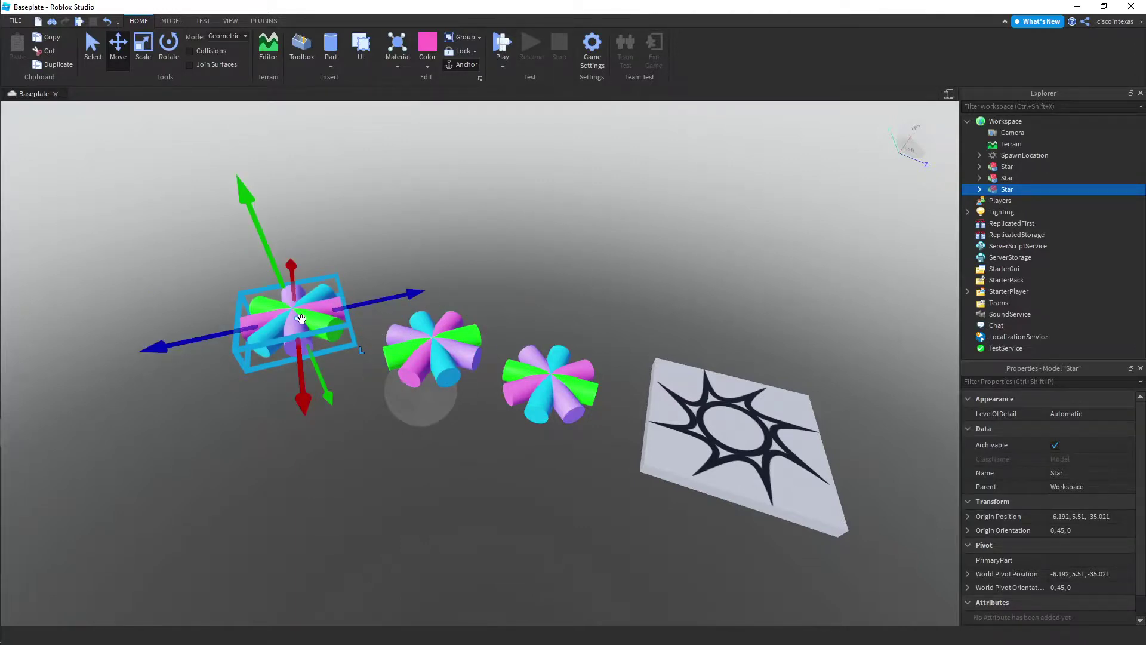
Rotate the far Star to face straight and move it to -6.192, 5.51, -33.021
left_click(168, 46)
left_click_drag(366, 336, 332, 361)
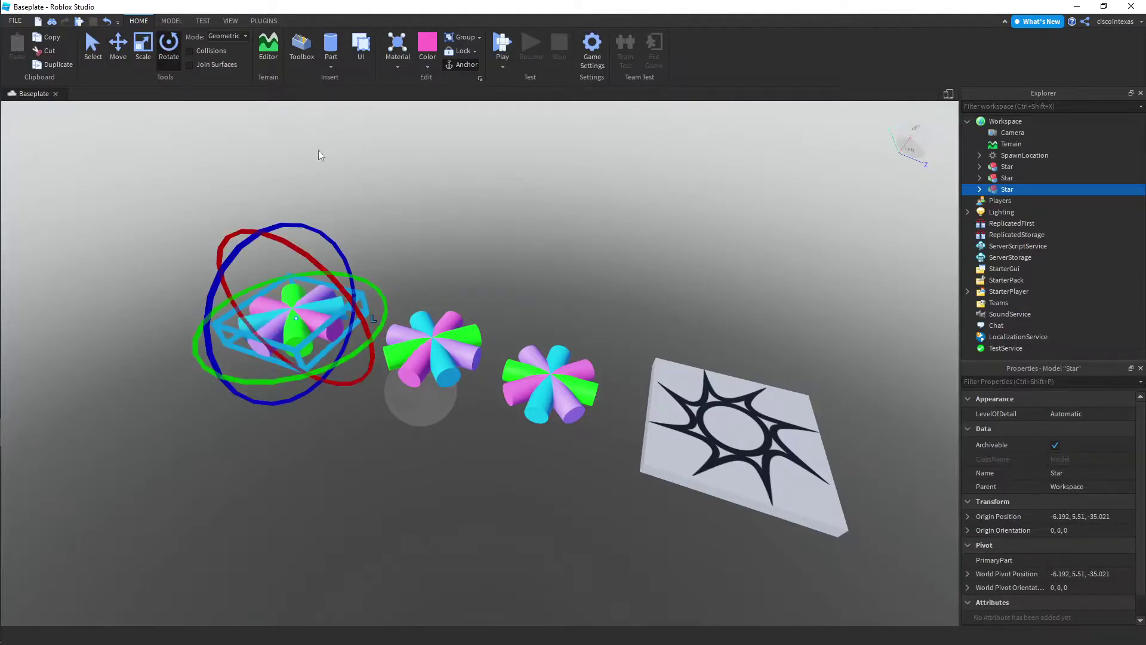
left_click(118, 46)
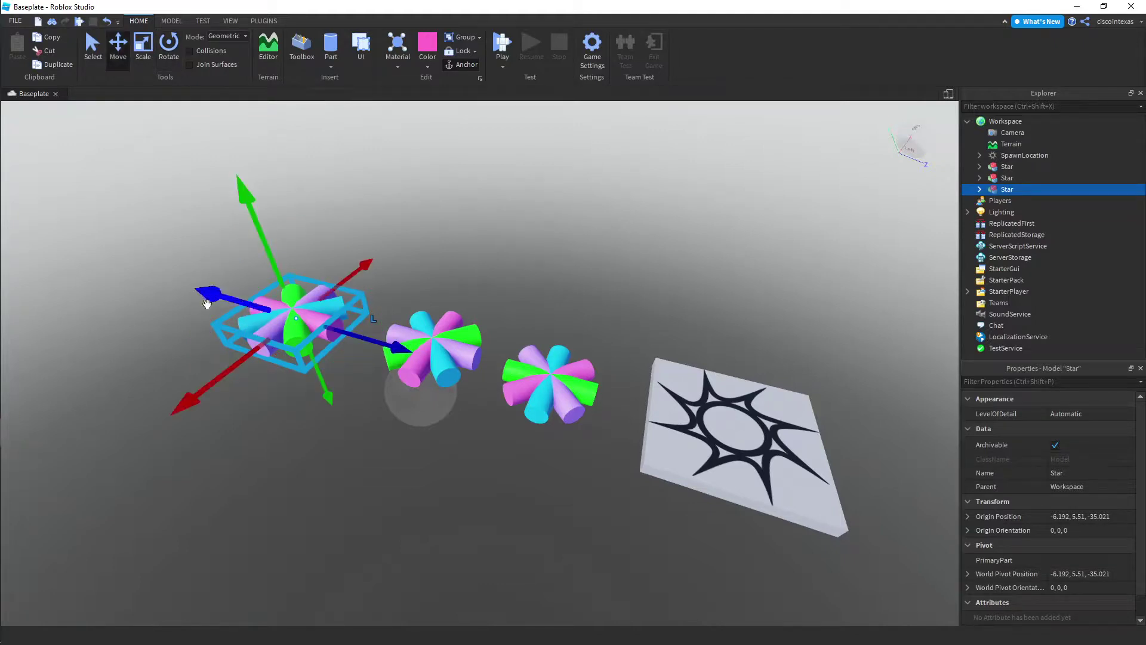
left_click_drag(205, 290, 238, 300)
right_click_drag(507, 289, 516, 332)
key("s")
key("q")
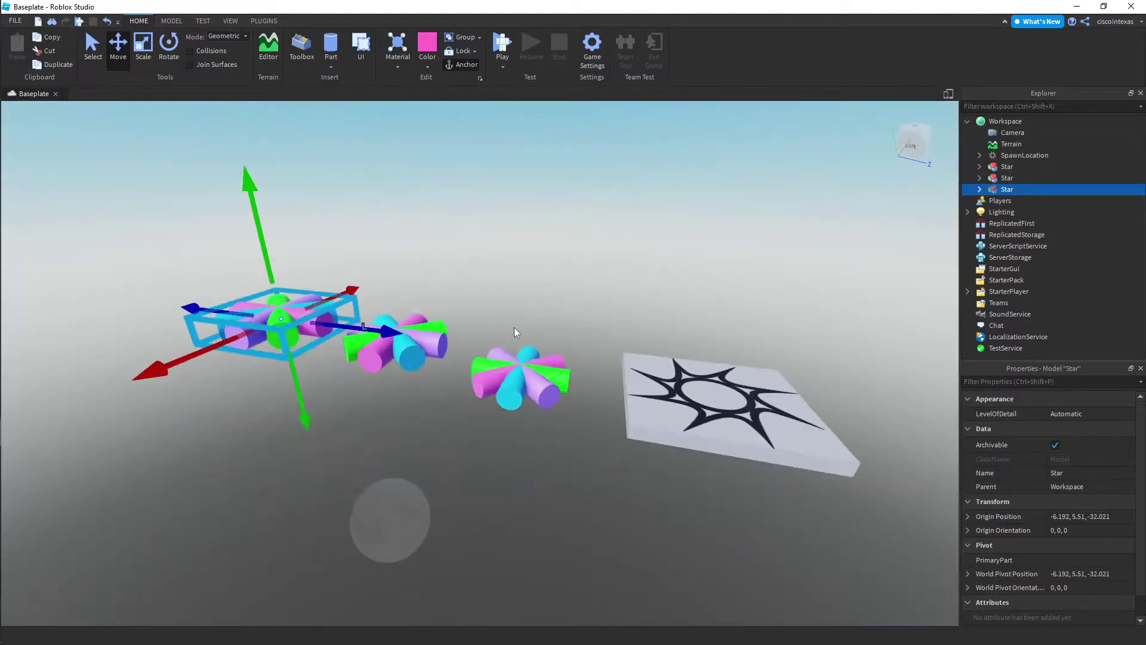
key("q")
key("a")
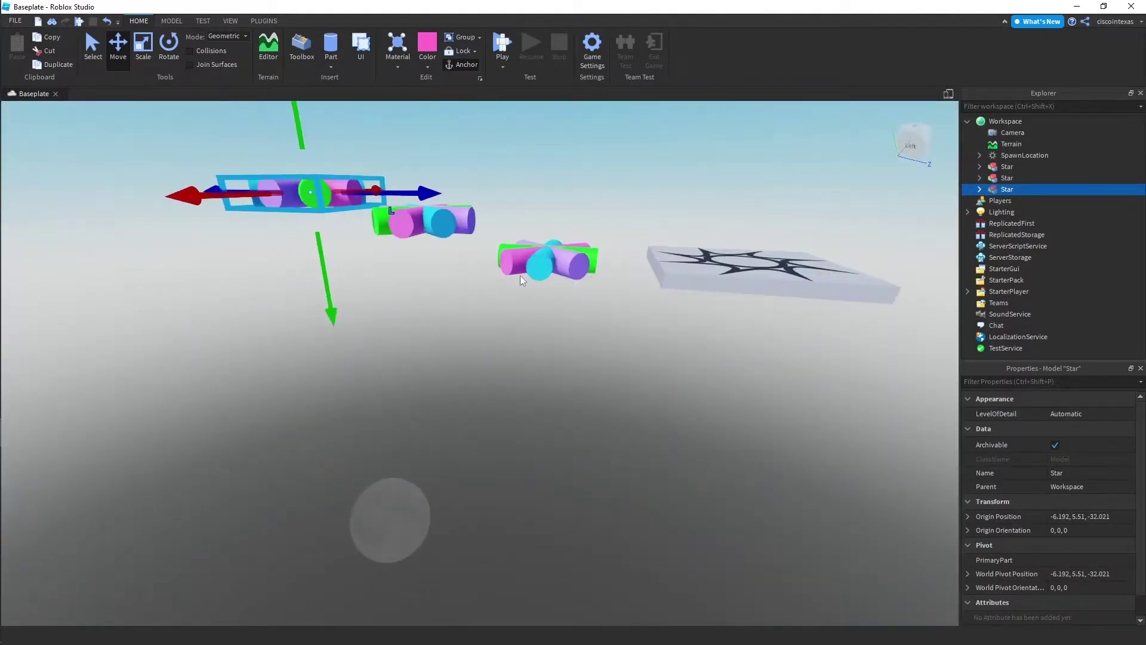
key("a")
Move the first Star left and rotate it 90 degrees, then nudge the second Star into line
left_click(641, 273)
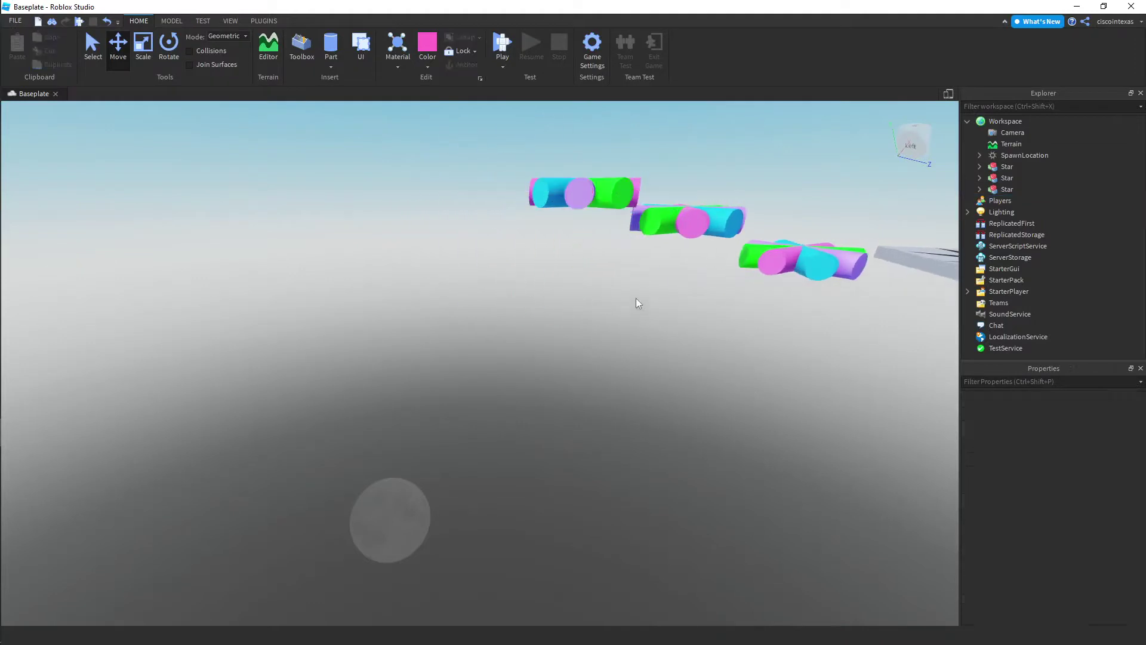
left_click(596, 190)
left_click_drag(717, 196, 676, 199)
key("ctrl+r")
left_click(717, 222)
left_click_drag(782, 229, 769, 230)
left_click(804, 161)
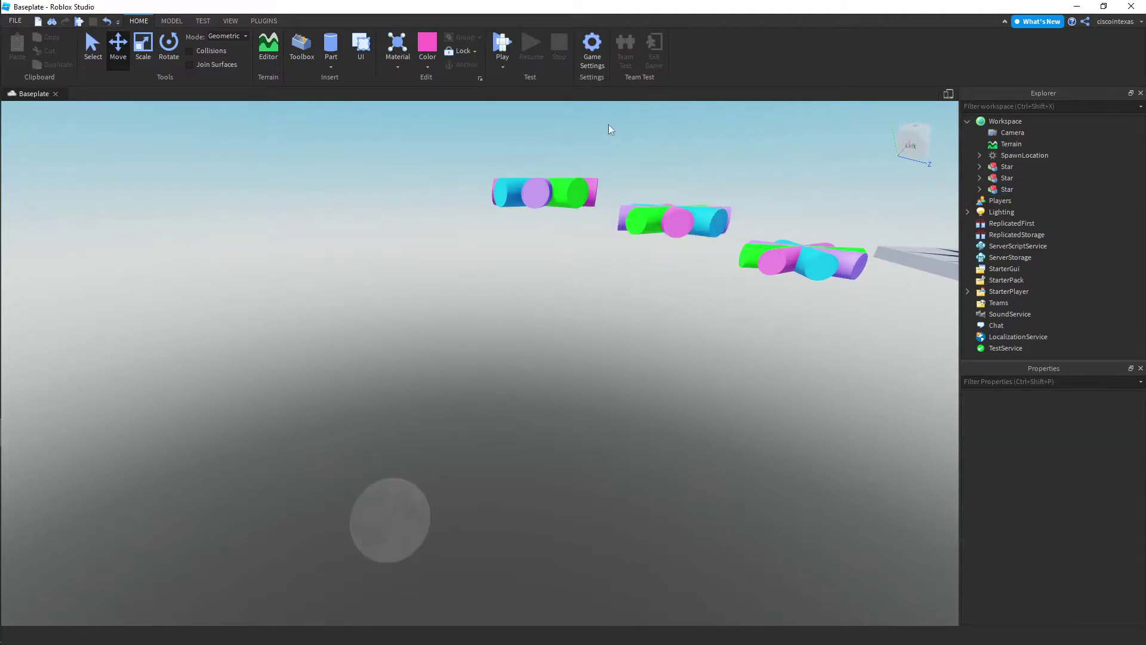
right_click_drag(633, 263, 633, 259)
scroll(749, 364, "down", 5)
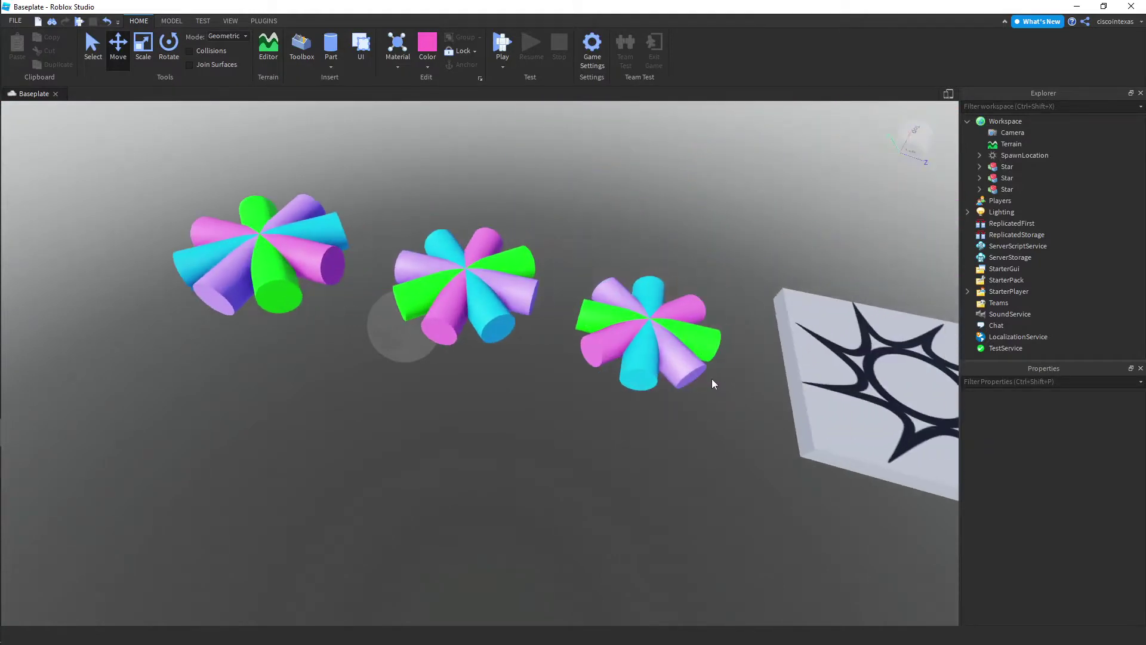
key("d")
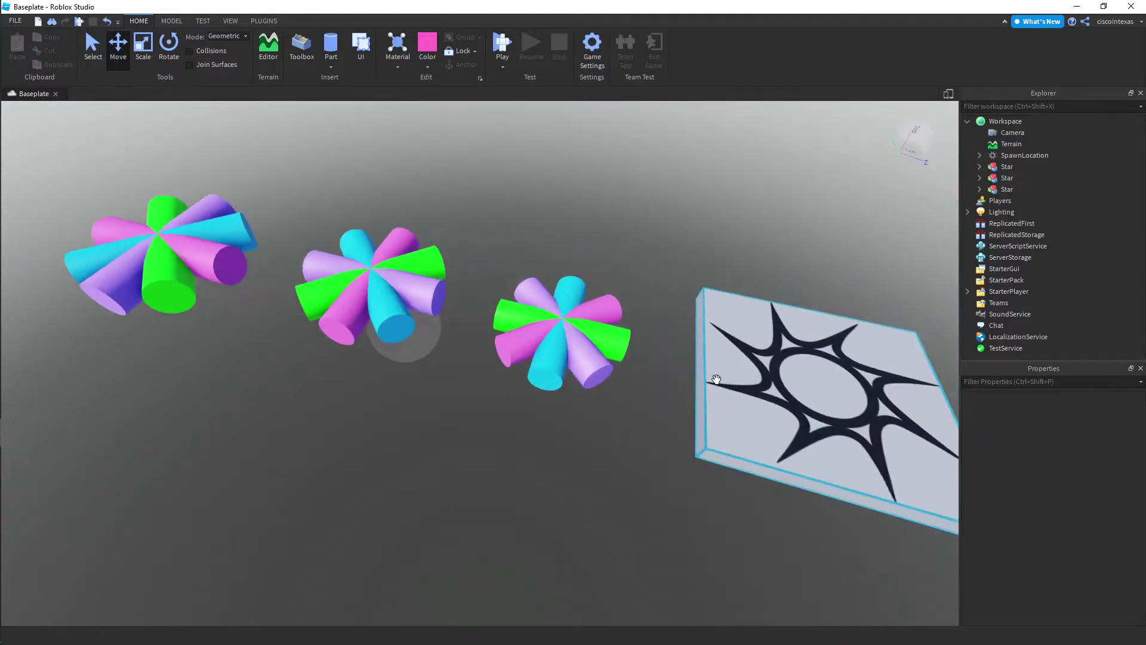
left_click(505, 48)
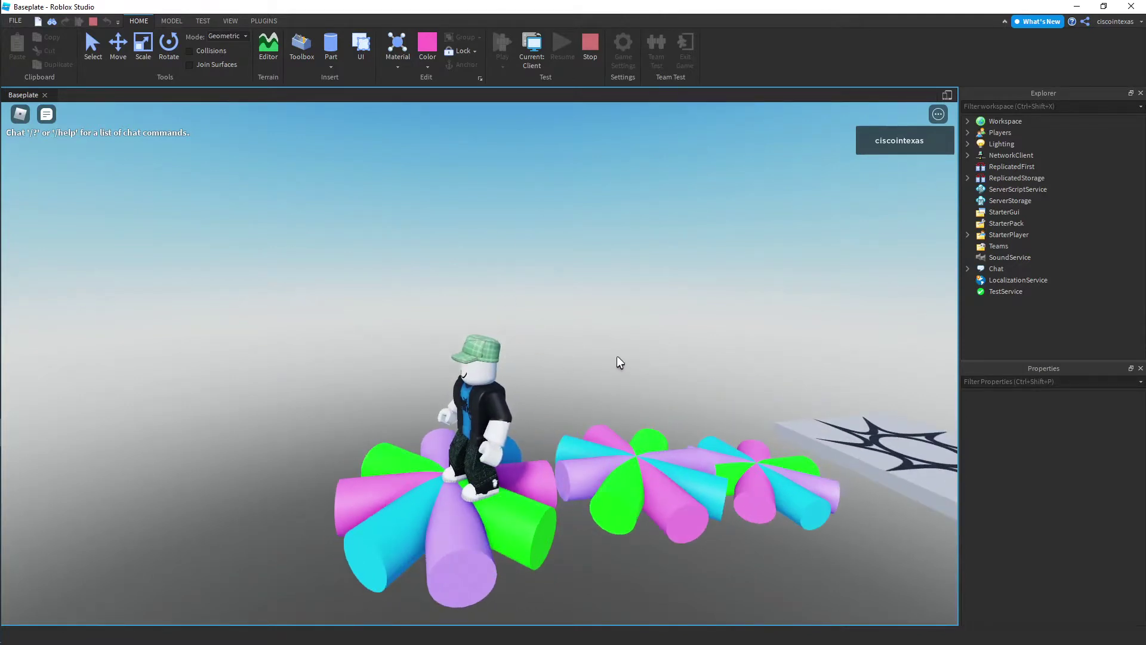
key("w")
key("w")
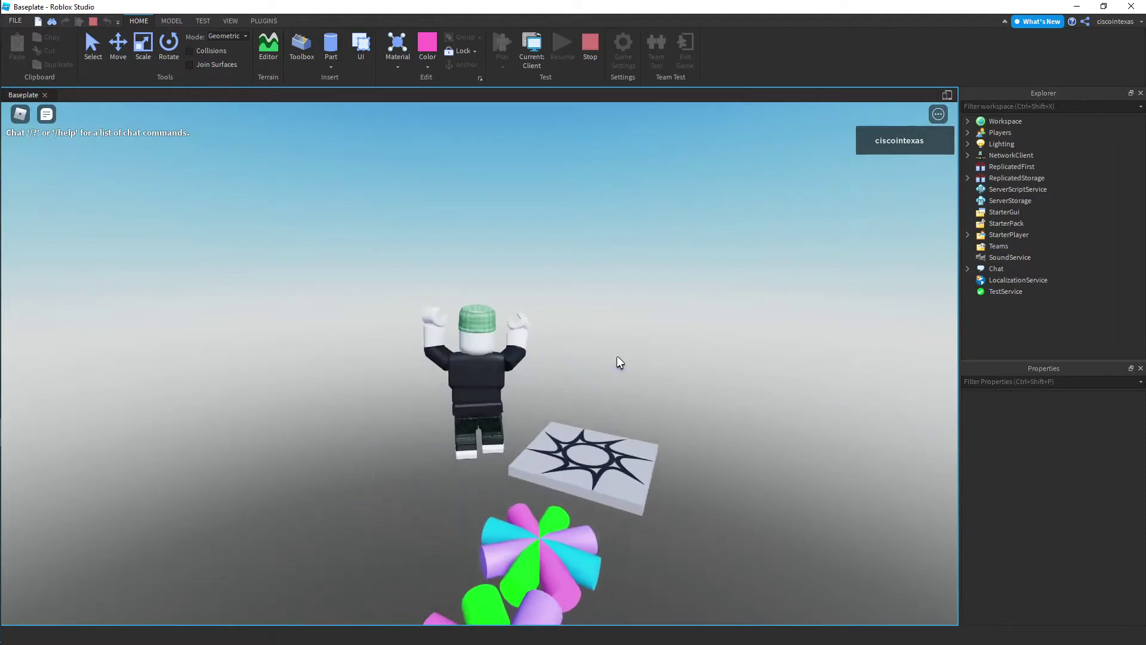
key("w")
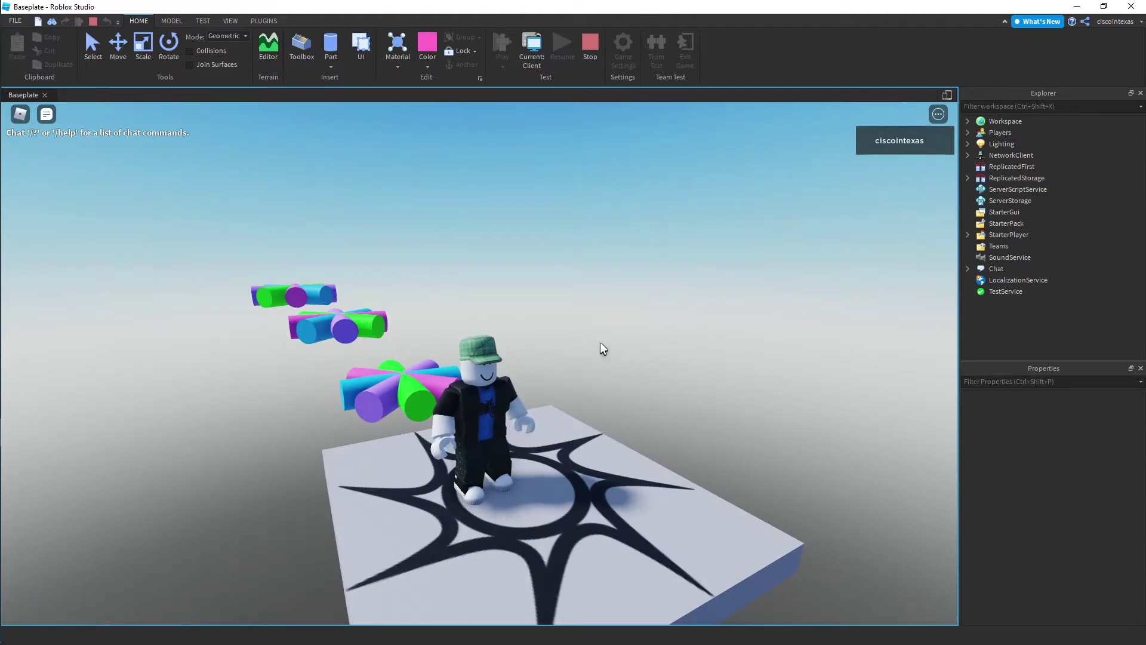
right_click_drag(543, 249, 543, 250)
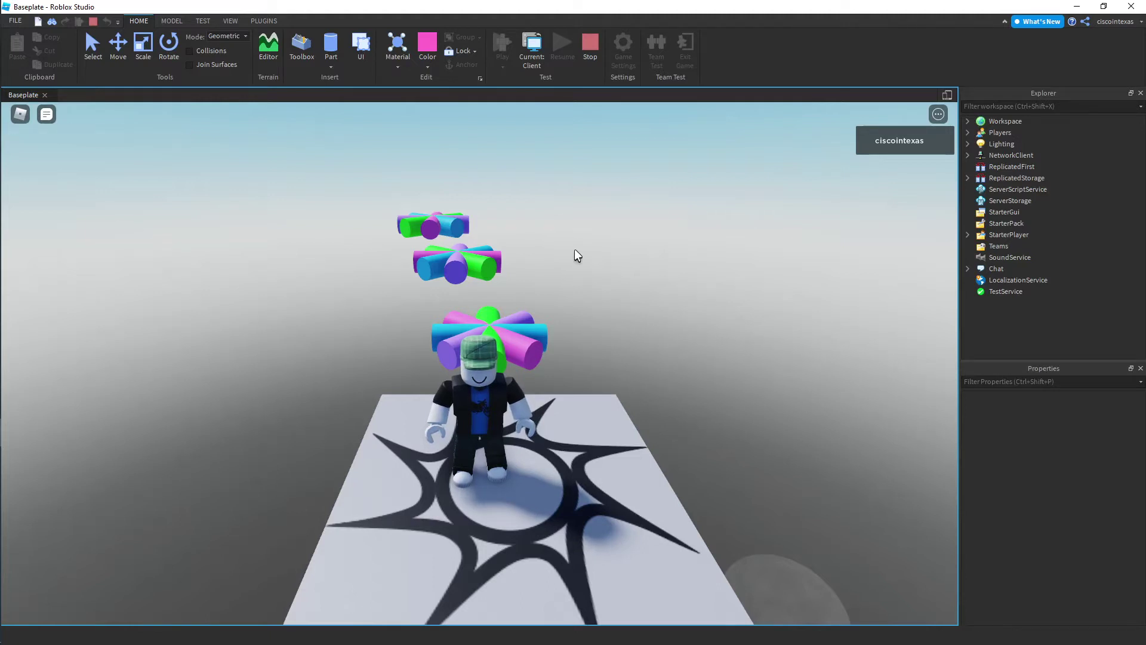
left_click(589, 43)
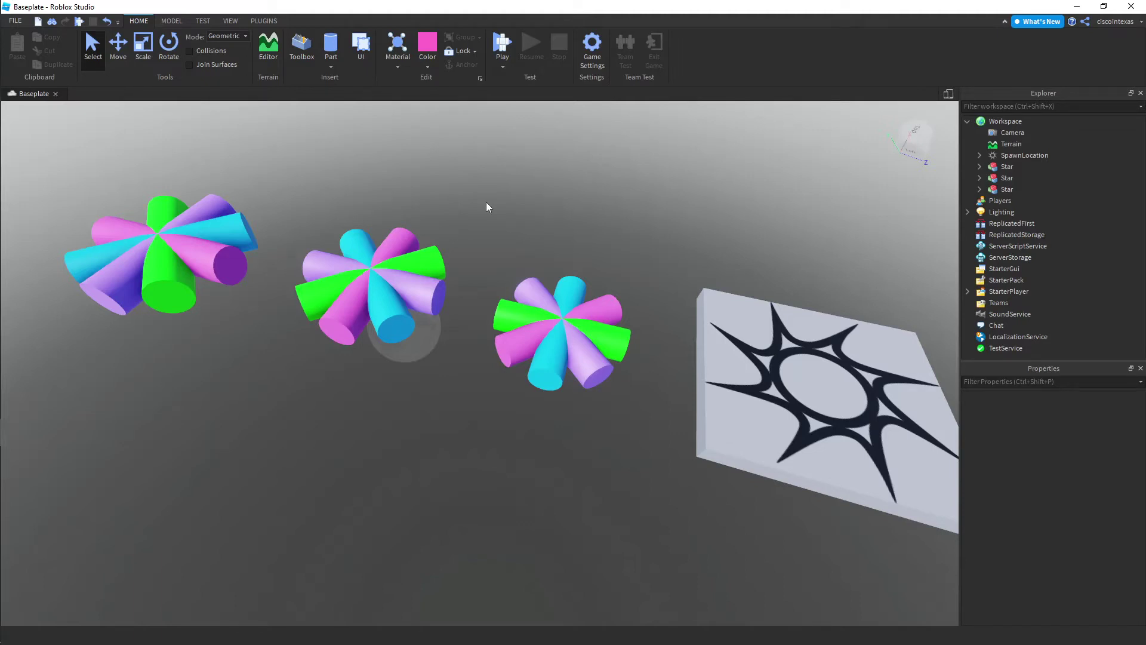
left_click(173, 21)
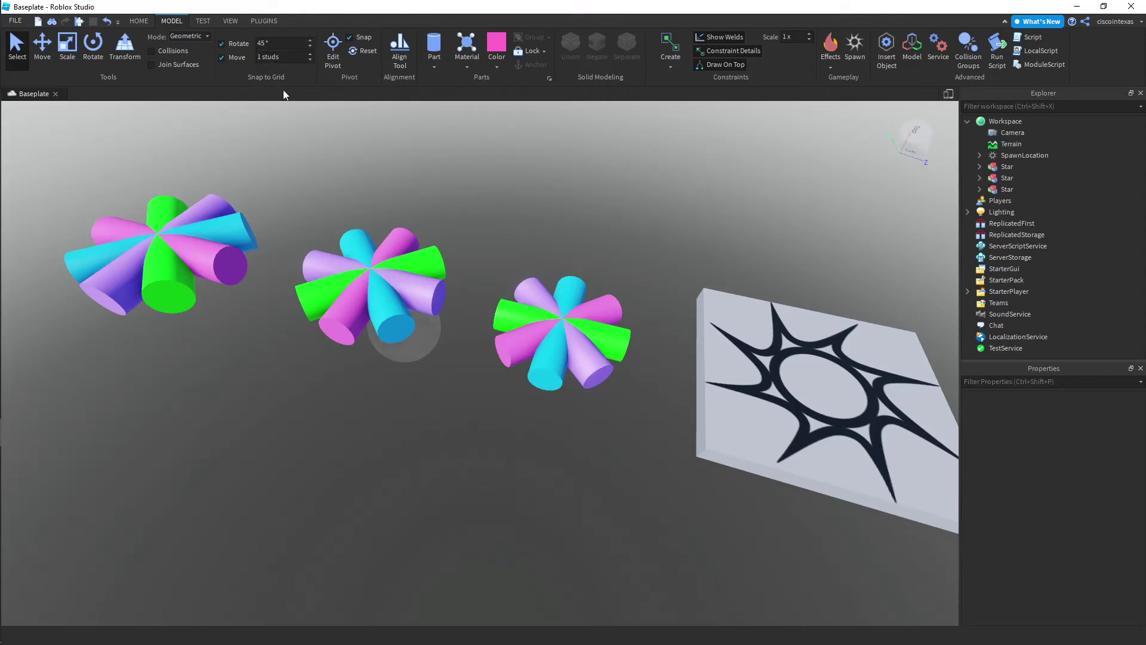
left_click(142, 22)
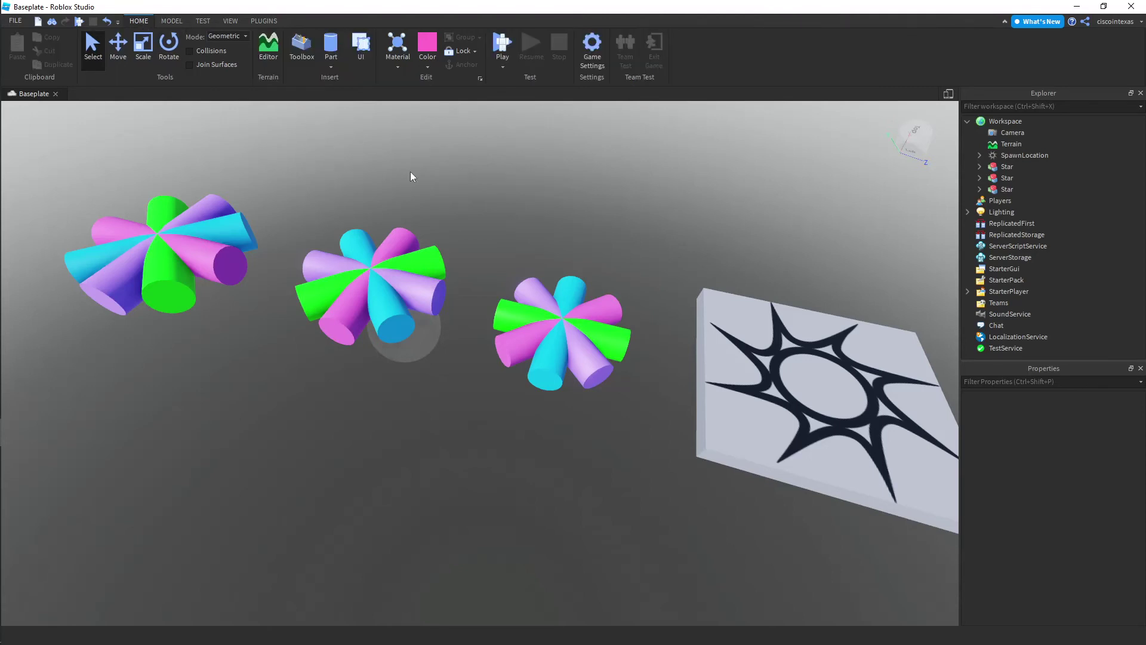